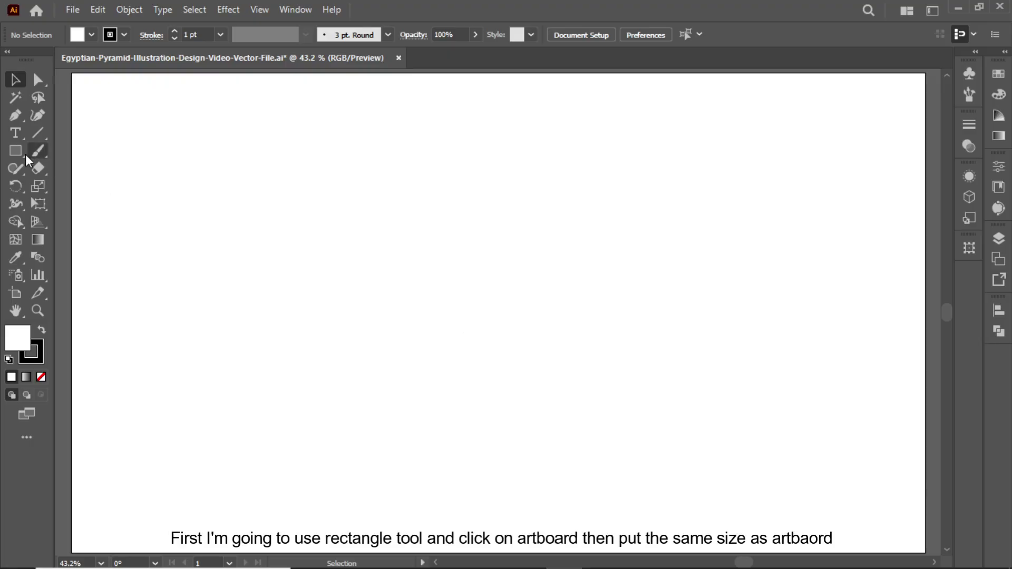
Create a 1920 × 1080 cyan background rectangle and lock it
{"action": "left_click", "coordinate": [15, 151]}
{"action": "left_click", "coordinate": [95, 151]}
{"action": "type", "text": "1920"}
{"action": "key", "text": "Tab"}
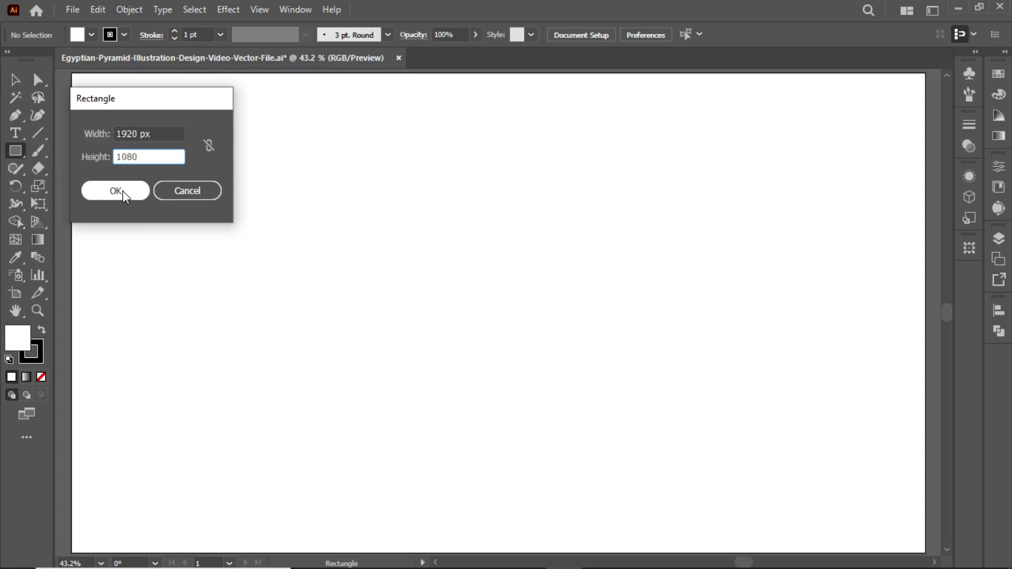
{"action": "left_click", "coordinate": [115, 191]}
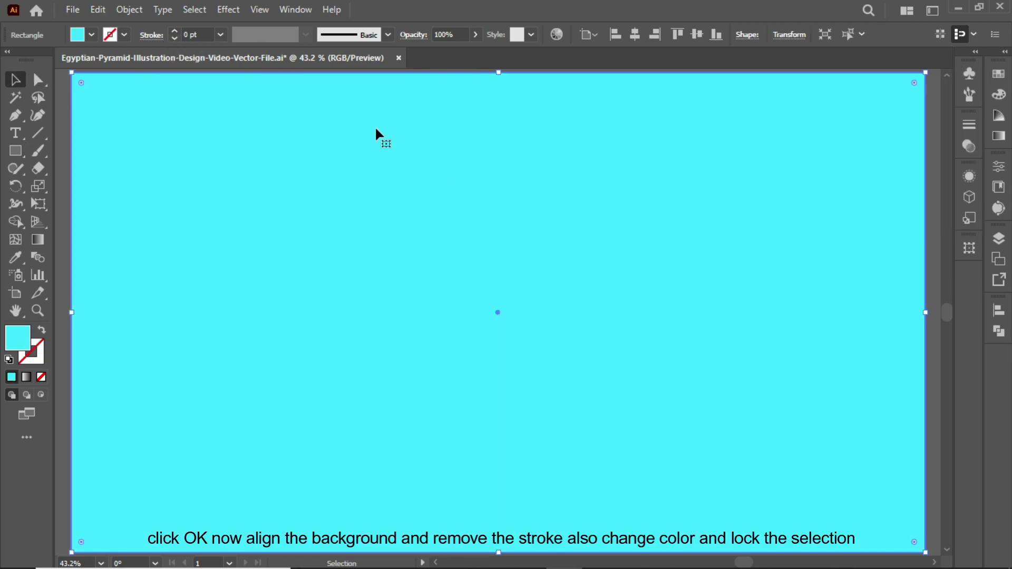
{"action": "left_click", "coordinate": [129, 9]}
{"action": "left_click", "coordinate": [369, 111]}
Add a ground rectangle aligned to the bottom of the artboard
{"action": "left_click", "coordinate": [241, 216]}
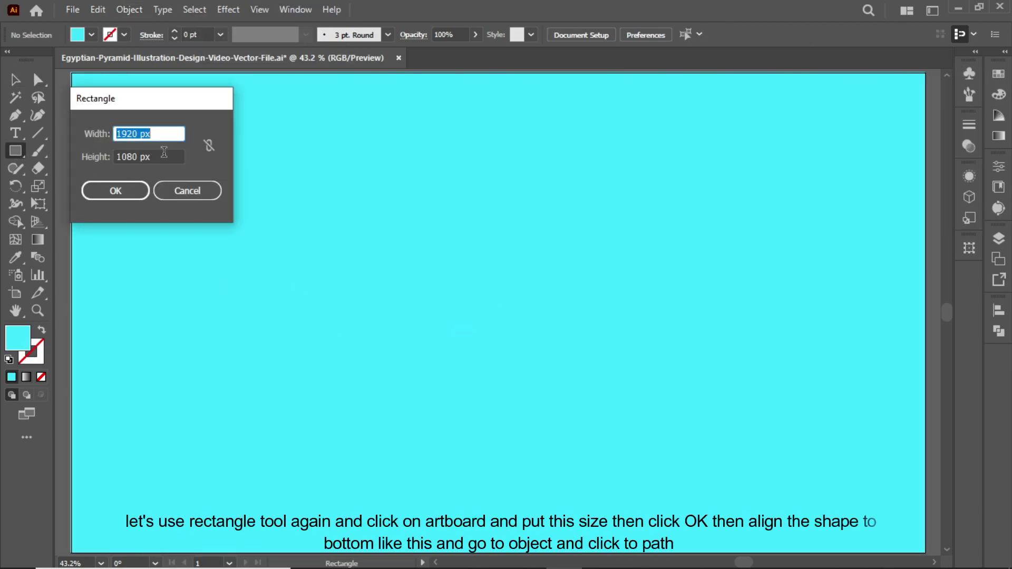
{"action": "type", "text": "20"}
{"action": "key", "text": "Return"}
{"action": "left_click", "coordinate": [635, 34]}
{"action": "left_click", "coordinate": [715, 35]}
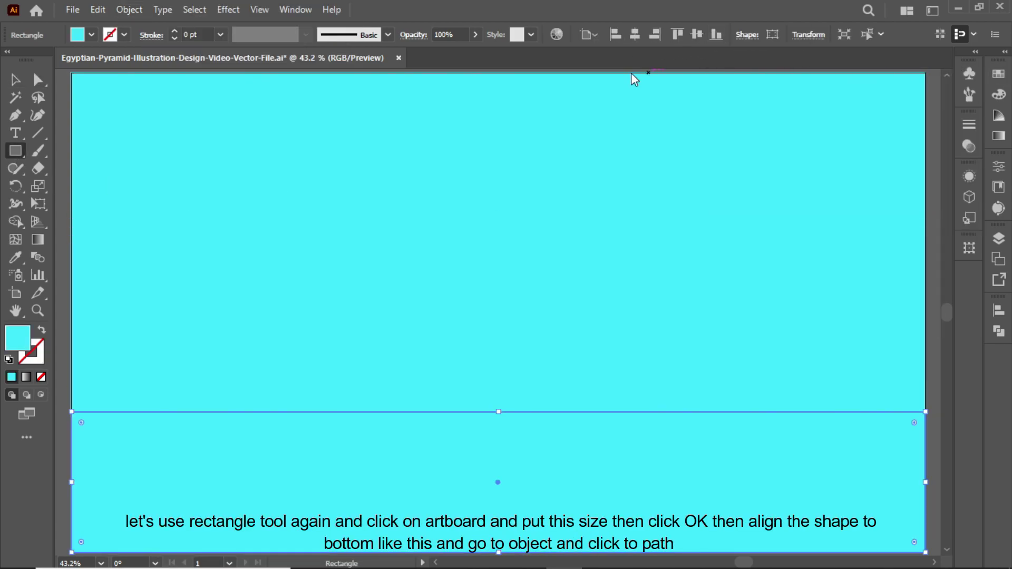
Split the ground rectangle into a 4-row grid and fill the strips brown
{"action": "left_click", "coordinate": [129, 10]}
{"action": "left_click", "coordinate": [403, 521]}
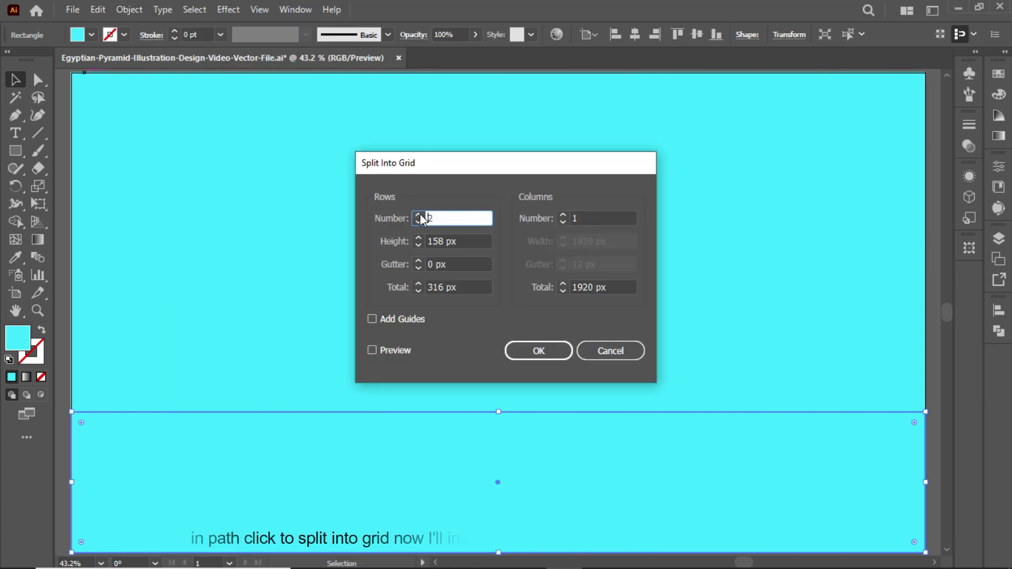
{"action": "left_click", "coordinate": [387, 349]}
{"action": "left_click", "coordinate": [538, 350]}
{"action": "left_click", "coordinate": [969, 176]}
{"action": "left_click", "coordinate": [832, 205]}
{"action": "left_click", "coordinate": [106, 404]}
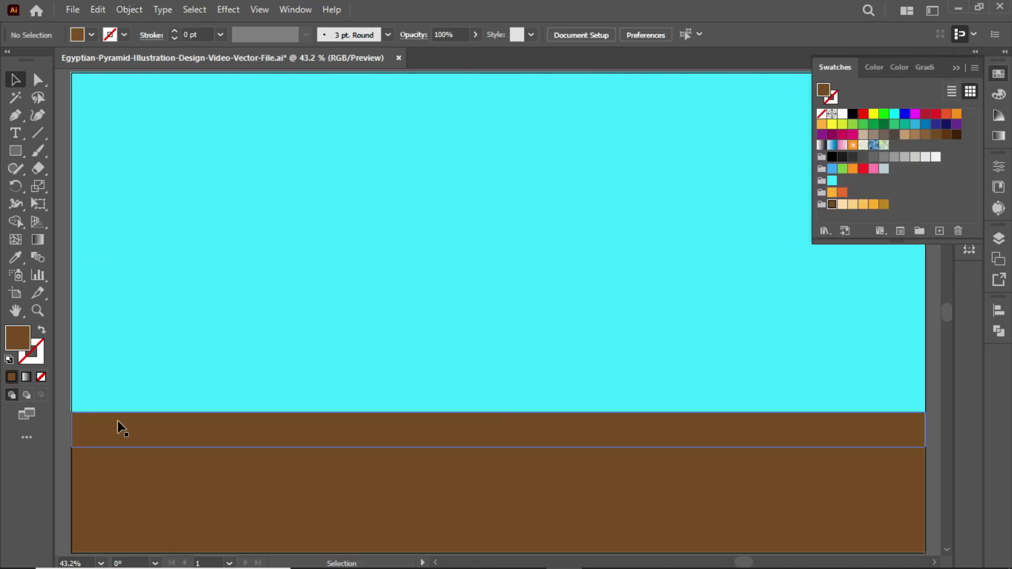
Fill the four sand strips light tan, light orange, deeper orange and dark gold
{"action": "left_click", "coordinate": [163, 429]}
{"action": "left_click", "coordinate": [842, 205]}
{"action": "left_click", "coordinate": [336, 458]}
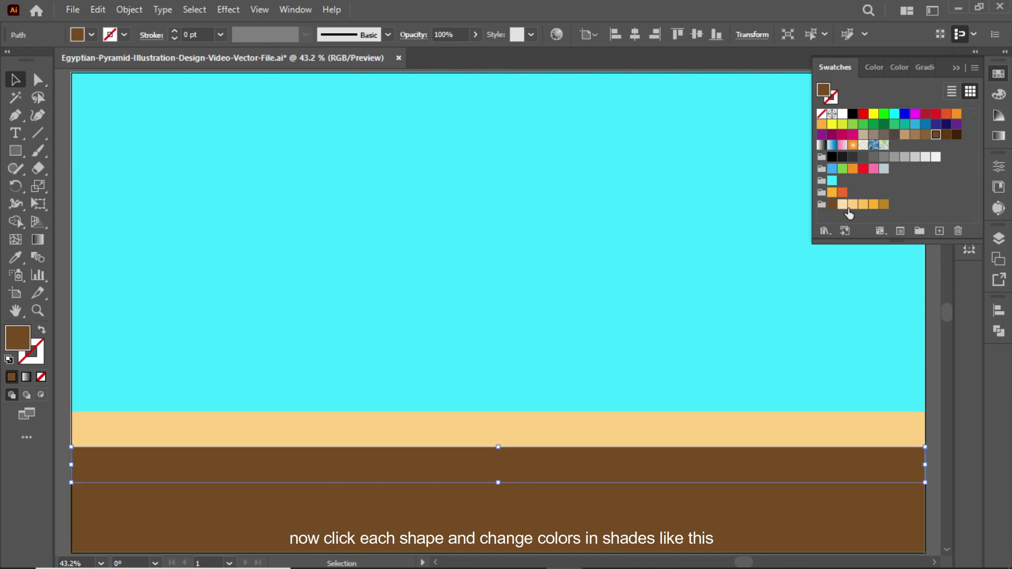
{"action": "left_click", "coordinate": [852, 205]}
{"action": "left_click", "coordinate": [421, 498]}
{"action": "left_click", "coordinate": [873, 204]}
{"action": "left_click", "coordinate": [468, 532]}
{"action": "left_click", "coordinate": [884, 205]}
Add a thin brown horizon line behind the top strip and lock all sand strips
{"action": "left_click", "coordinate": [400, 429]}
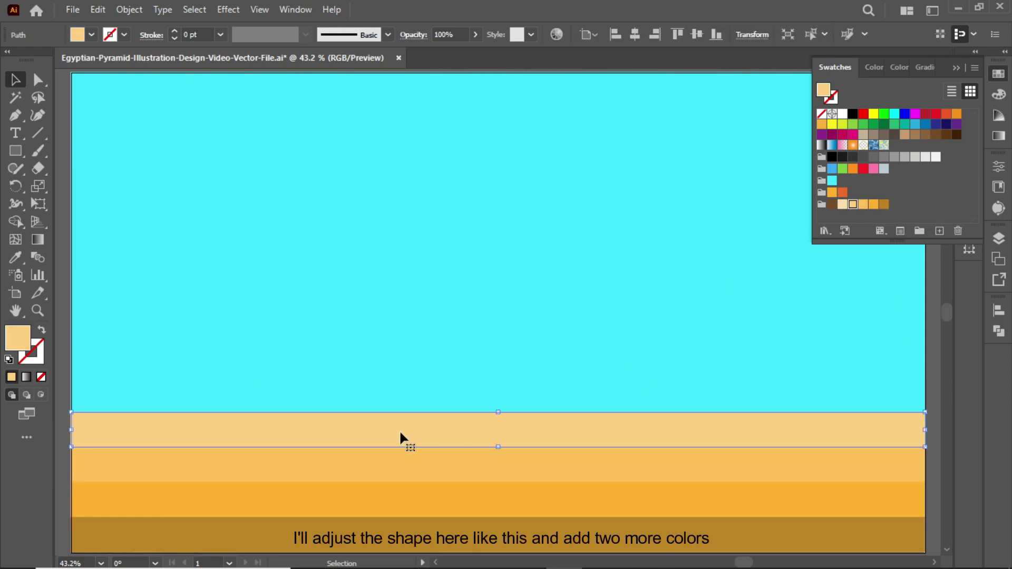
{"action": "left_click_drag", "start_coordinate": [498, 412], "coordinate": [498, 415]}
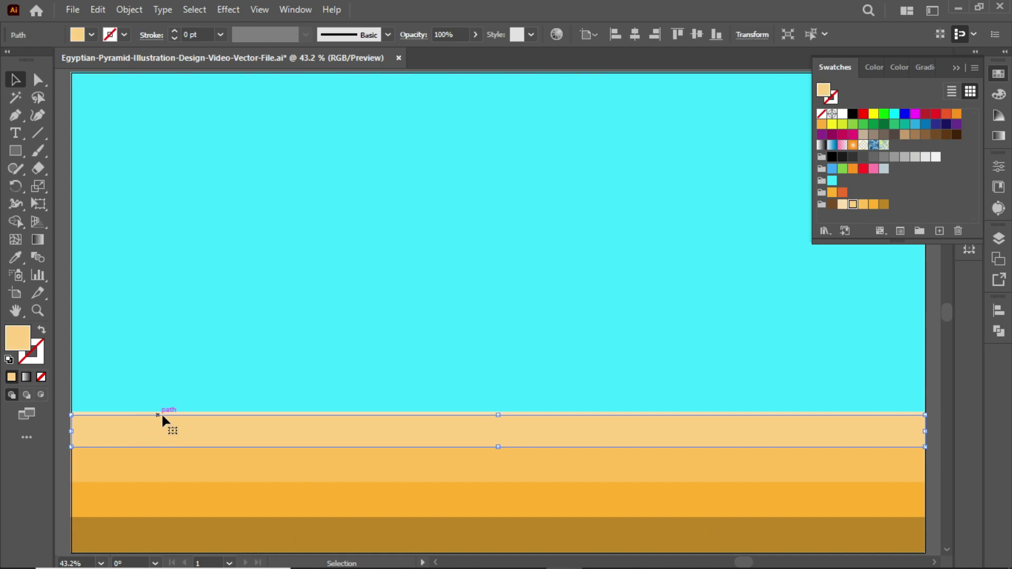
{"action": "key", "text": "ctrl+z"}
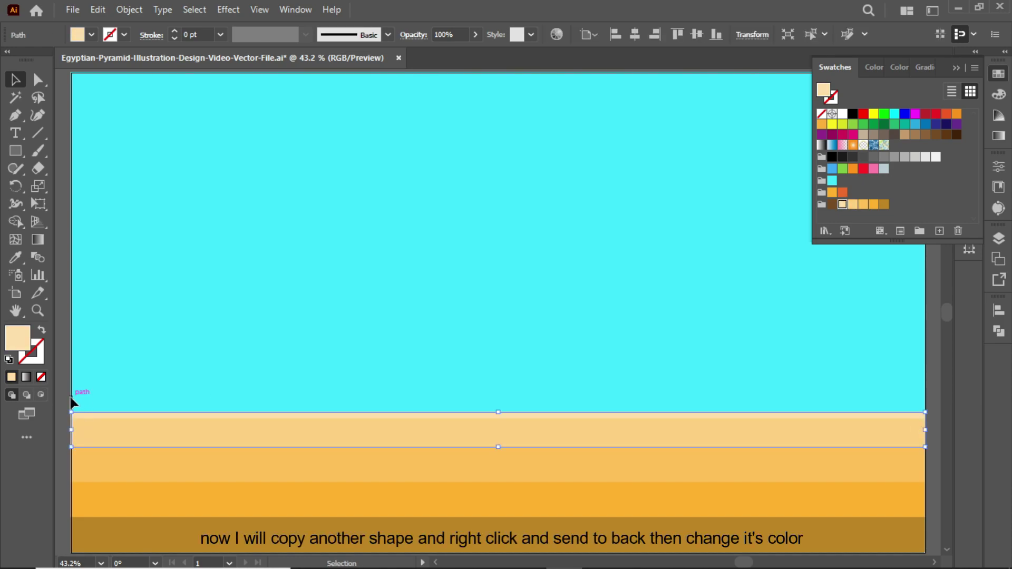
{"action": "left_click_drag", "start_coordinate": [511, 415], "coordinate": [511, 412]}
{"action": "left_click", "coordinate": [831, 205]}
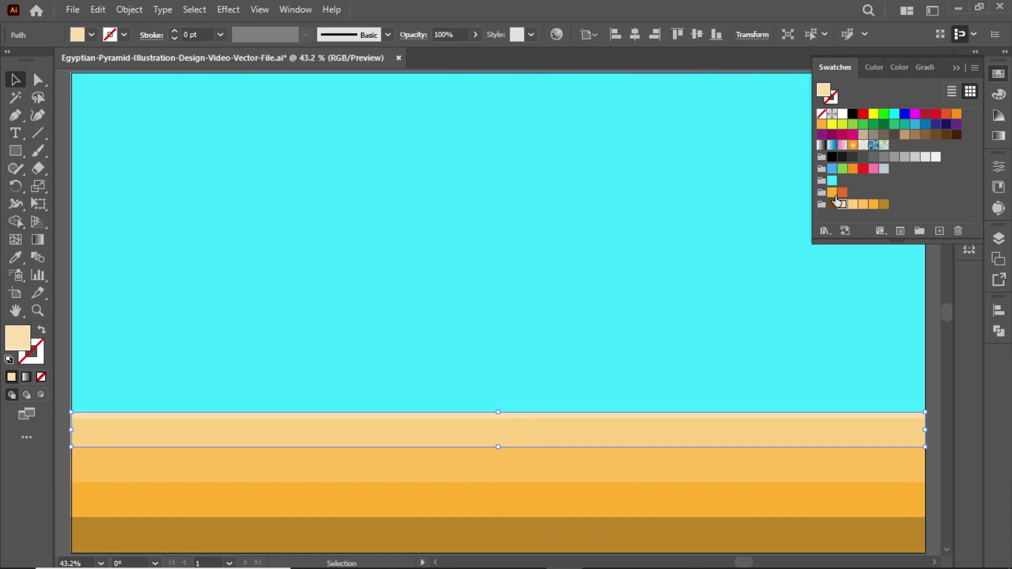
{"action": "left_click", "coordinate": [88, 419]}
{"action": "left_click", "coordinate": [129, 9]}
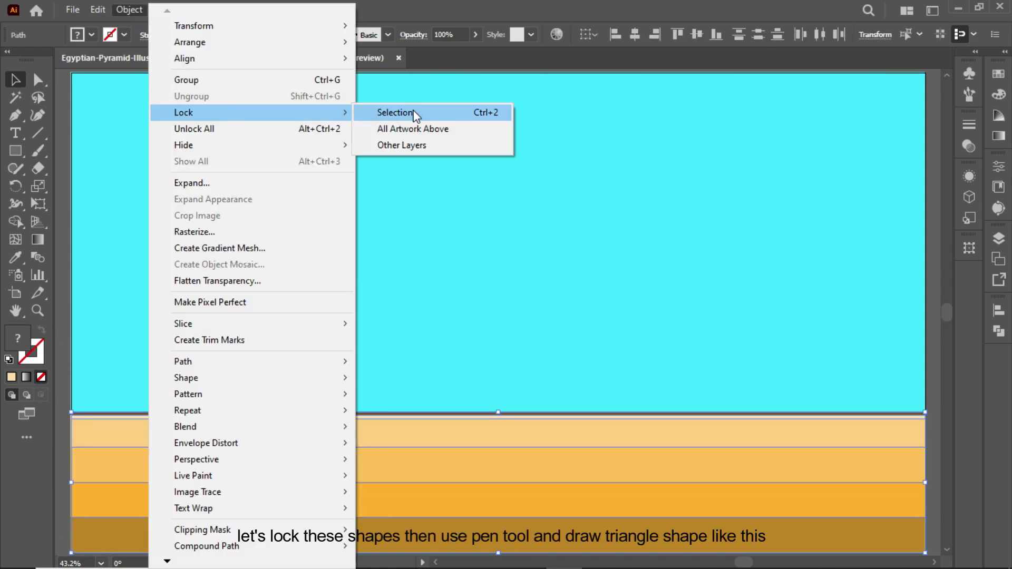
{"action": "left_click", "coordinate": [415, 113]}
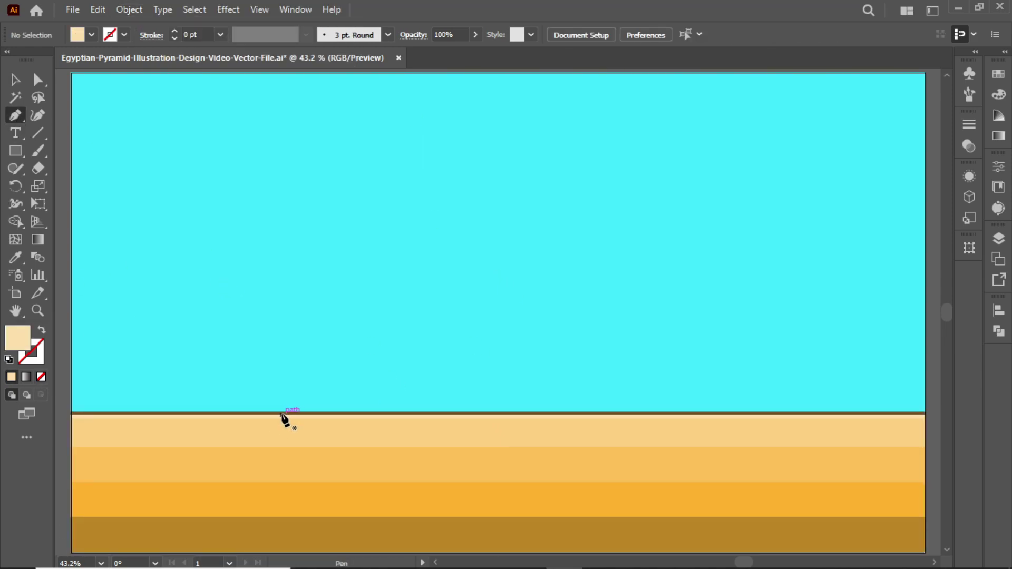
Pen-draw a large triangle on the horizon and stretch it taller and wider
{"action": "left_click", "coordinate": [497, 163]}
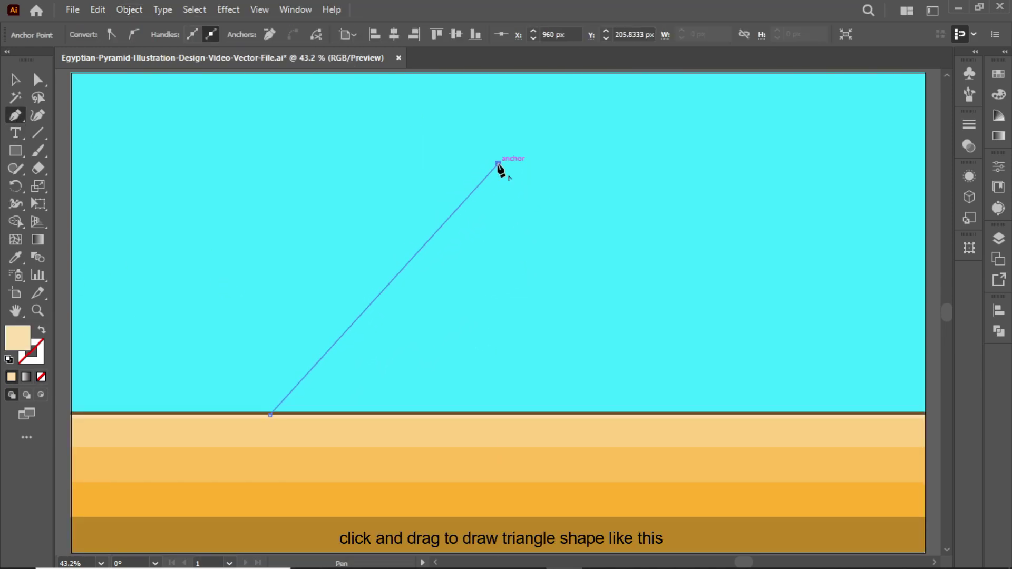
{"action": "left_click", "coordinate": [734, 415]}
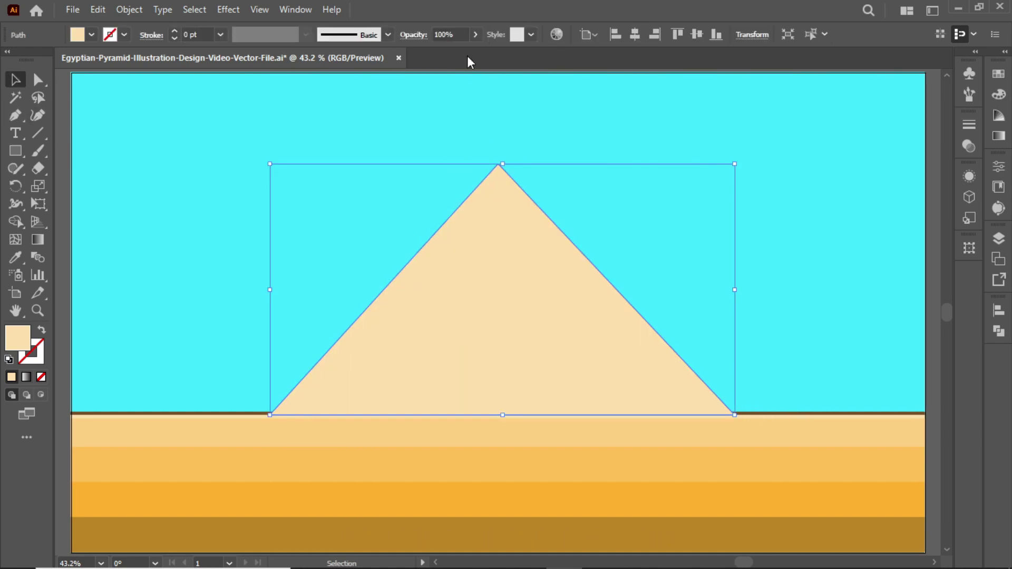
{"action": "left_click_drag", "start_coordinate": [503, 163], "coordinate": [498, 119]}
{"action": "mouse_move", "coordinate": [735, 290]}
{"action": "left_mouse_down"}
{"action": "mouse_move", "coordinate": [743, 266]}
{"action": "mouse_move", "coordinate": [757, 265]}
{"action": "left_mouse_up"}
Paste a copy of the triangle in place as a thick brown outline
{"action": "key", "text": "ctrl+shift+a"}
{"action": "key", "text": "a"}
{"action": "left_click", "coordinate": [460, 288]}
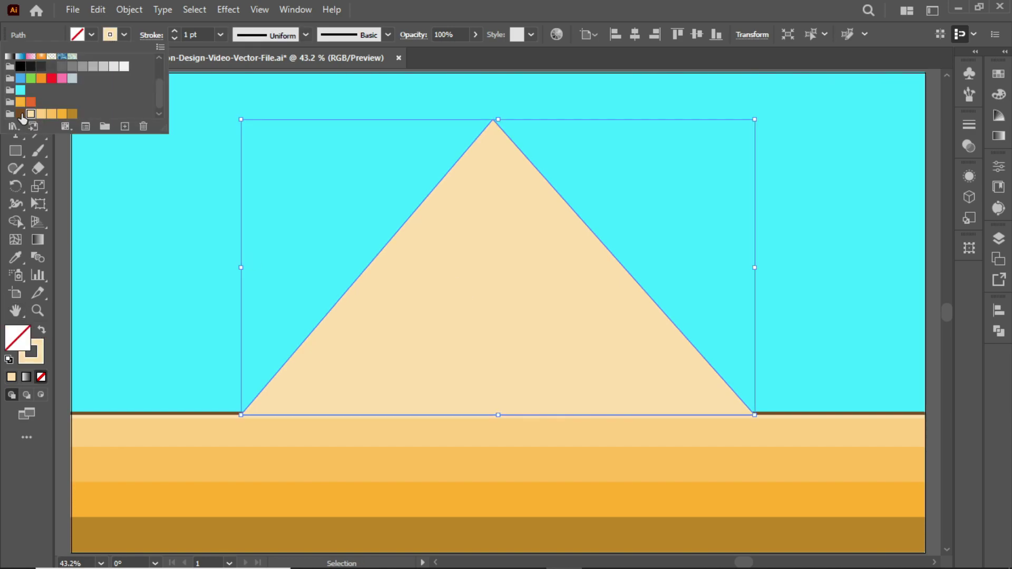
{"action": "key", "text": "v"}
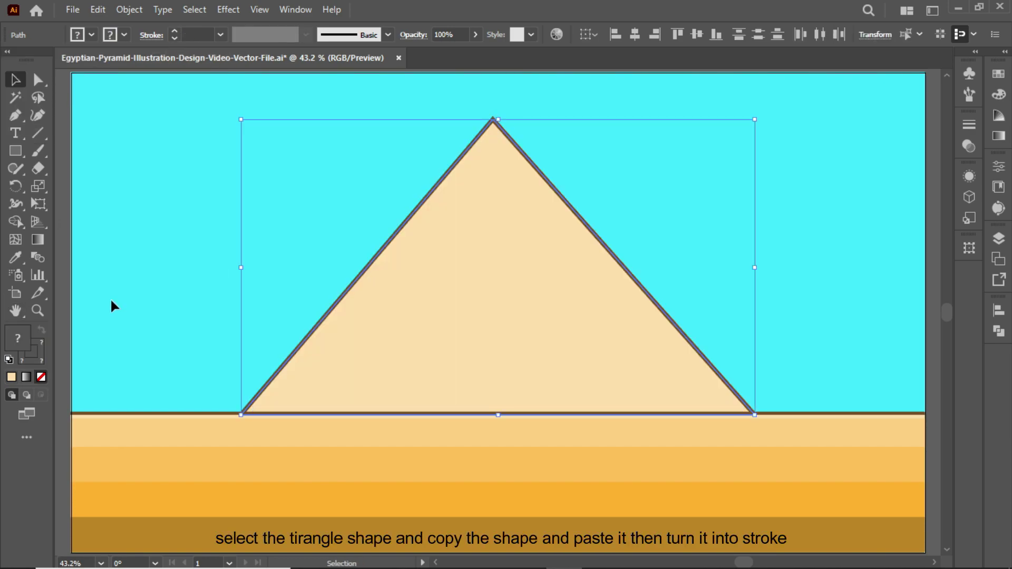
{"action": "left_click", "coordinate": [110, 299]}
{"action": "left_click", "coordinate": [283, 361]}
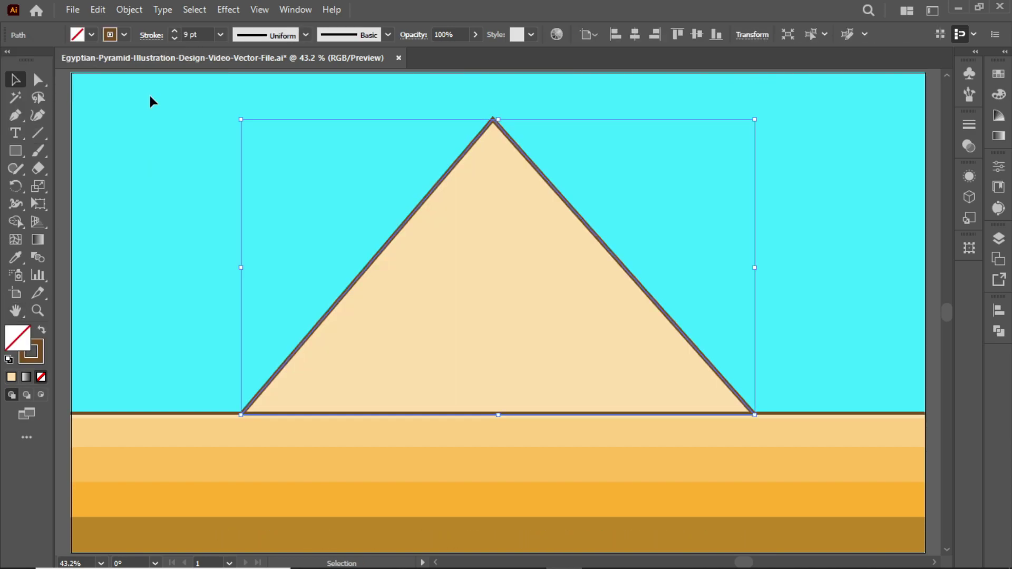
{"action": "left_click", "coordinate": [109, 122]}
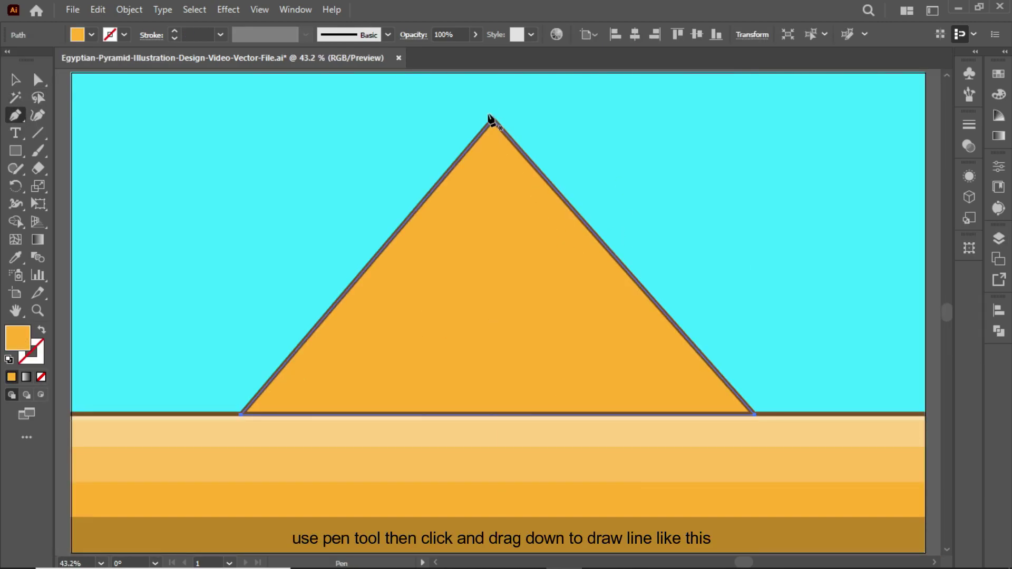
Divide the pyramid triangle along a line from the apex with Pathfinder
{"action": "key", "text": "v"}
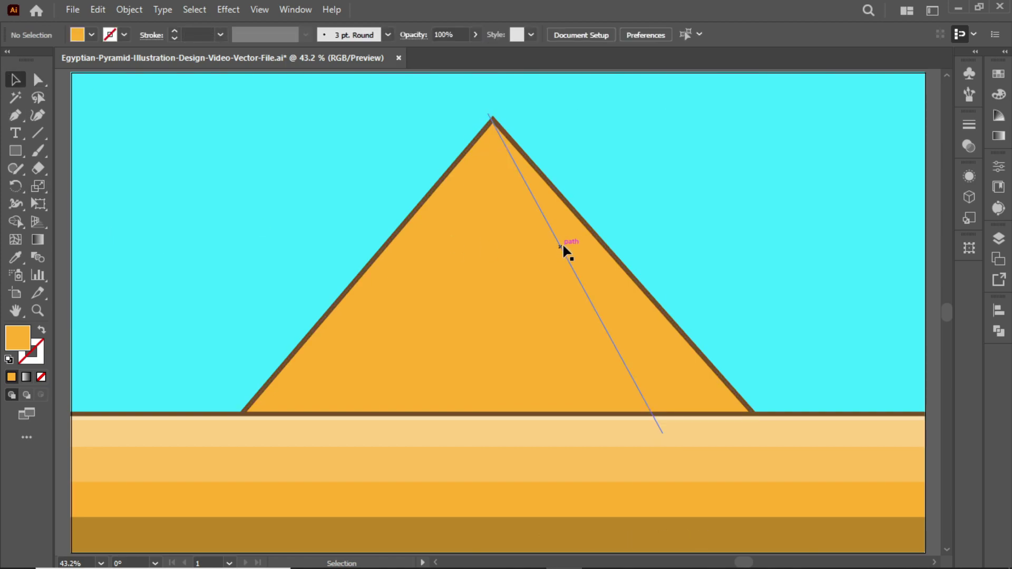
{"action": "left_click", "coordinate": [563, 248]}
{"action": "left_click", "coordinate": [690, 368], "text": "shift"}
{"action": "left_click", "coordinate": [998, 331]}
{"action": "left_click", "coordinate": [828, 383]}
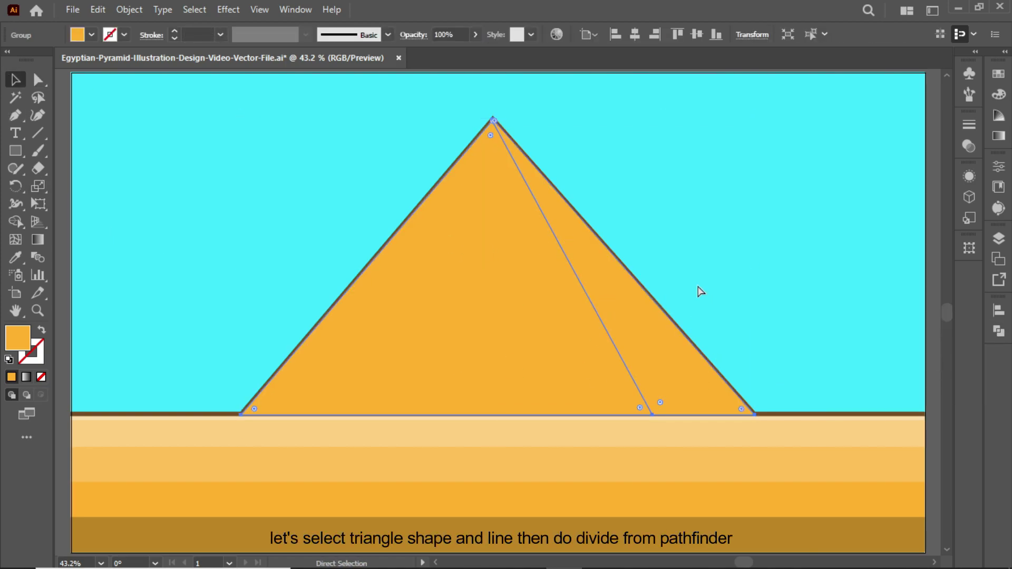
Fill the right divided piece of the pyramid dark orange
{"action": "left_click", "coordinate": [608, 188]}
{"action": "left_click", "coordinate": [589, 280]}
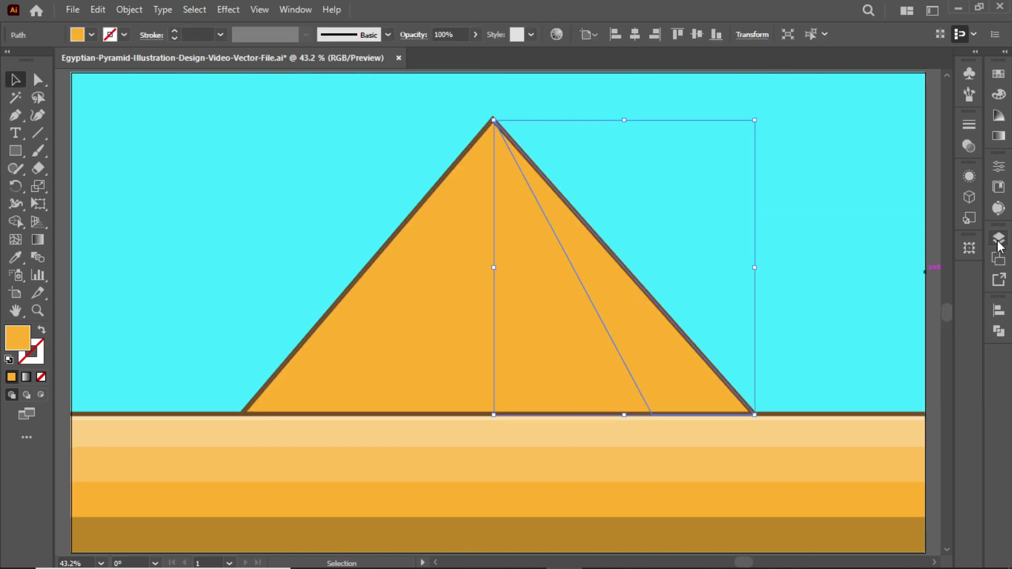
{"action": "left_click", "coordinate": [969, 94]}
{"action": "left_click", "coordinate": [843, 132]}
{"action": "left_click", "coordinate": [672, 299]}
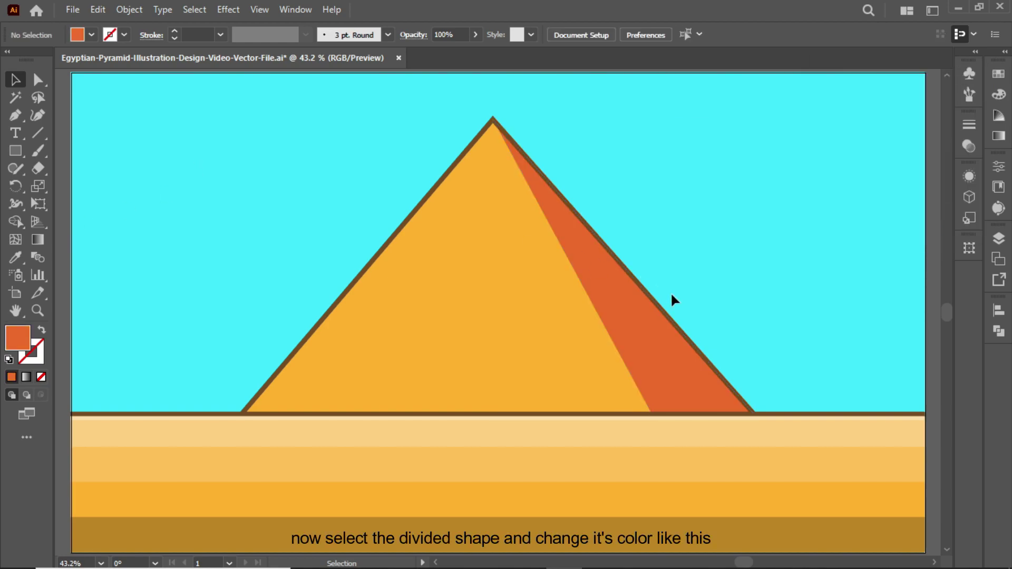
{"action": "left_click", "coordinate": [62, 335]}
Draw an edge line from apex to base and group the pyramid pieces
{"action": "left_click", "coordinate": [492, 118]}
{"action": "left_click", "coordinate": [652, 414]}
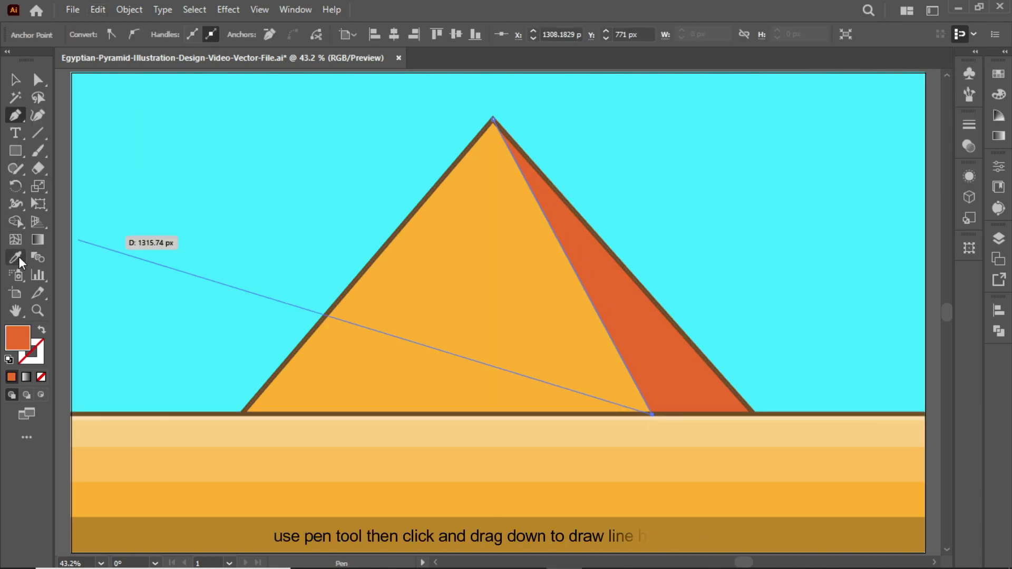
{"action": "key", "text": "v"}
{"action": "left_click", "coordinate": [843, 379]}
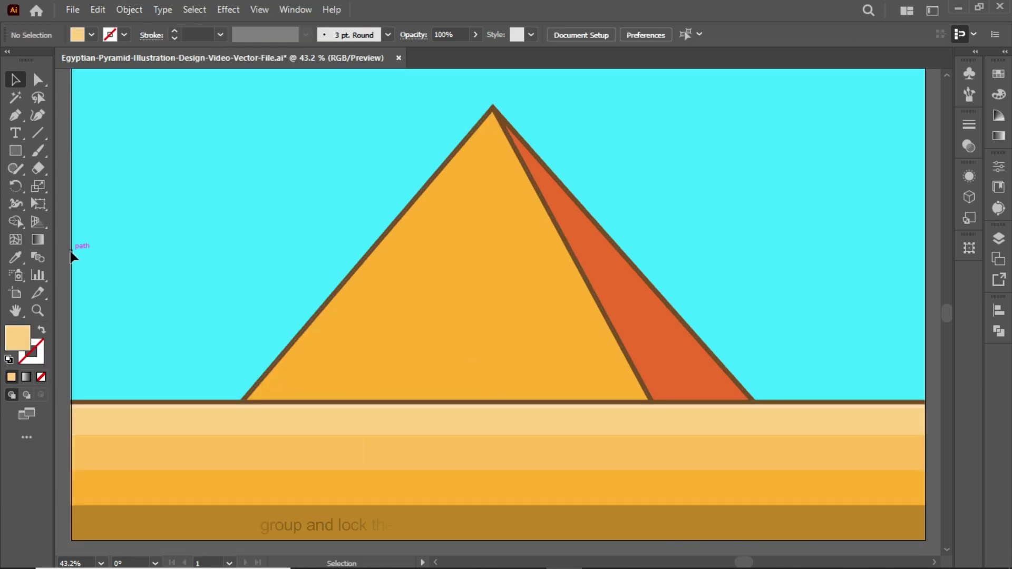
{"action": "left_click_drag", "start_coordinate": [71, 257], "coordinate": [524, 301]}
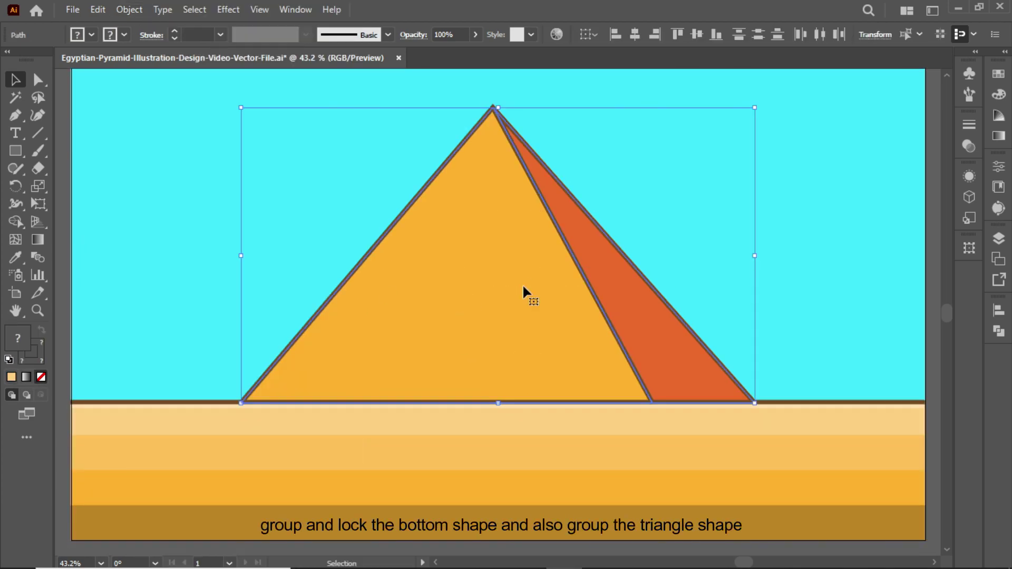
{"action": "right_click", "coordinate": [527, 300]}
{"action": "left_click", "coordinate": [574, 353]}
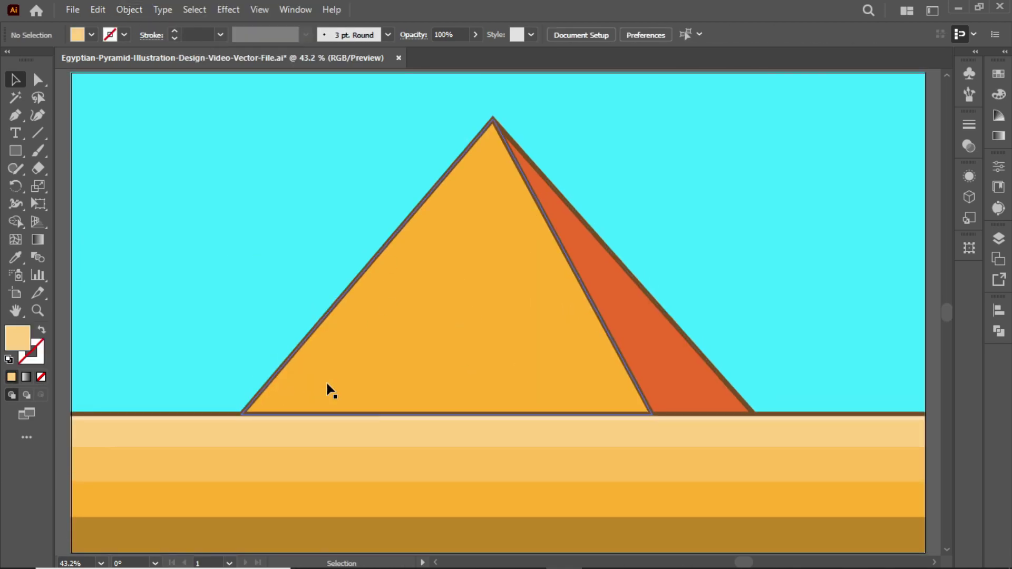
Duplicate the pyramid group to the right and scale it down small
{"action": "left_click", "coordinate": [327, 382]}
{"action": "left_click_drag", "start_coordinate": [522, 290], "coordinate": [566, 291]}
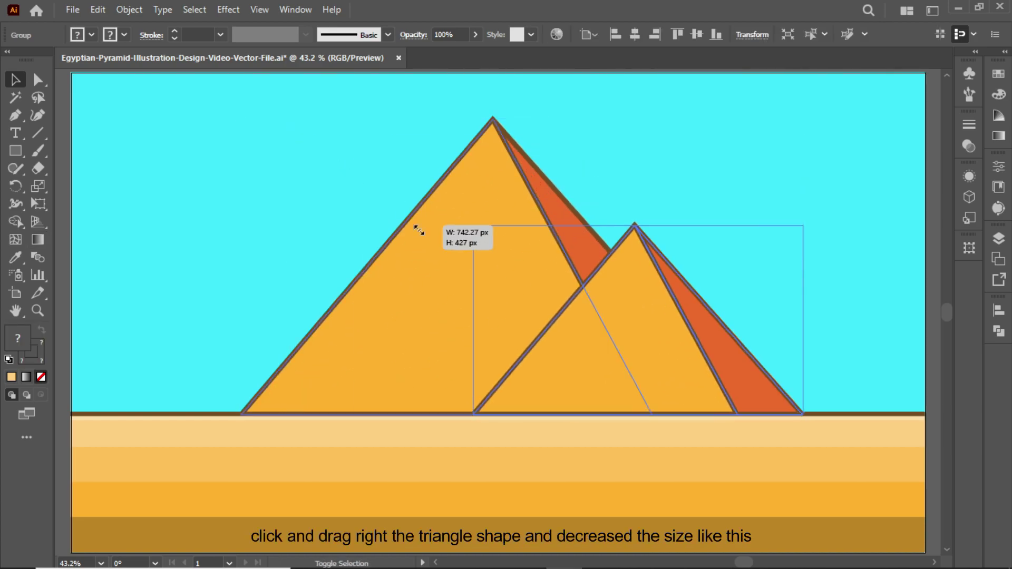
{"action": "left_click_drag", "start_coordinate": [335, 117], "coordinate": [643, 356]}
{"action": "key", "text": "Right"}
{"action": "key", "text": "Right"}
{"action": "key", "text": "Right"}
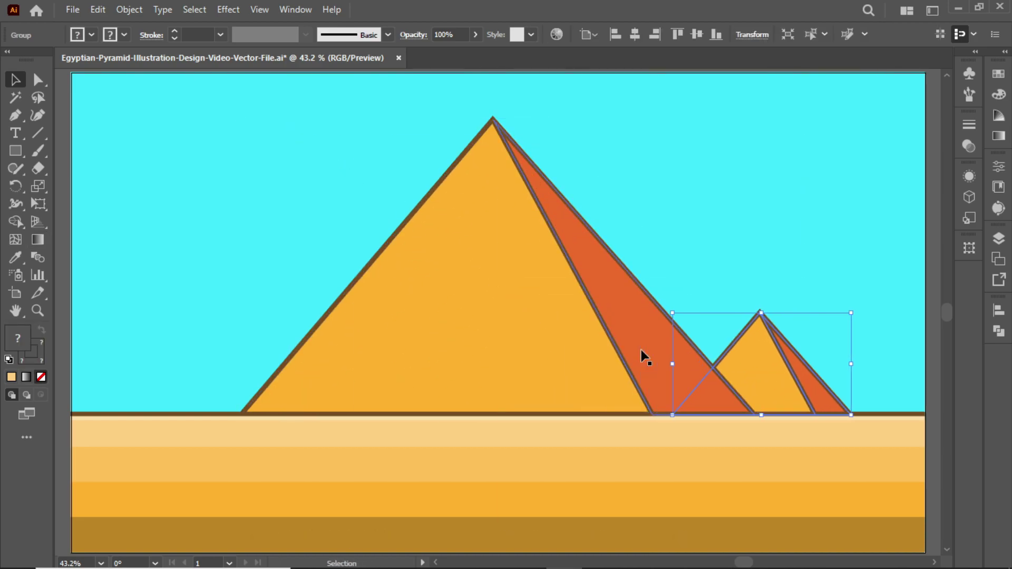
{"action": "key", "text": "Right"}
{"action": "key", "text": "Right"}
{"action": "key", "text": "Right"}
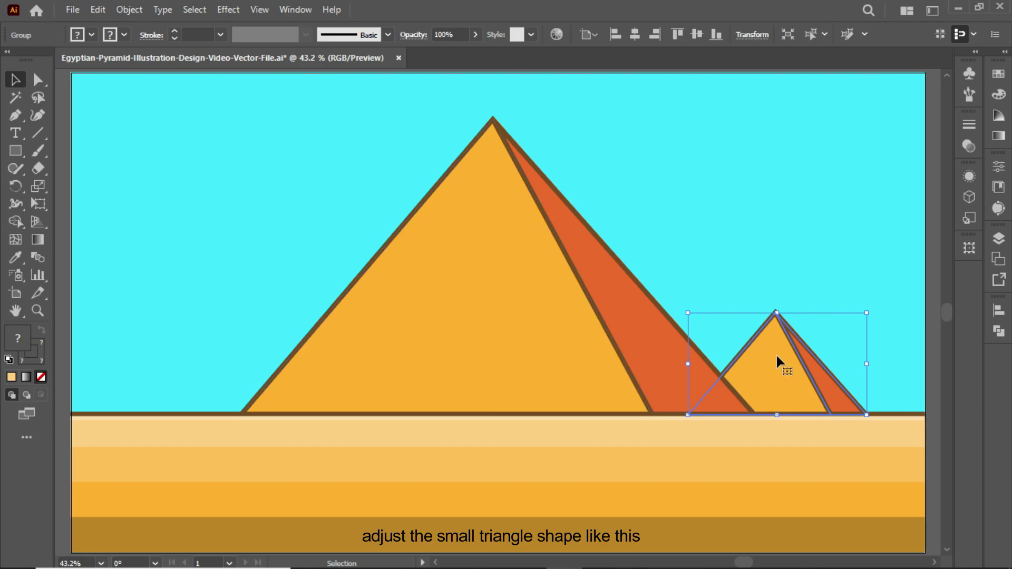
Copy the small pyramid to the far left, enlarge it slightly, and align the pyramids
{"action": "left_click", "coordinate": [806, 436]}
{"action": "left_click_drag", "start_coordinate": [779, 388], "coordinate": [233, 389]}
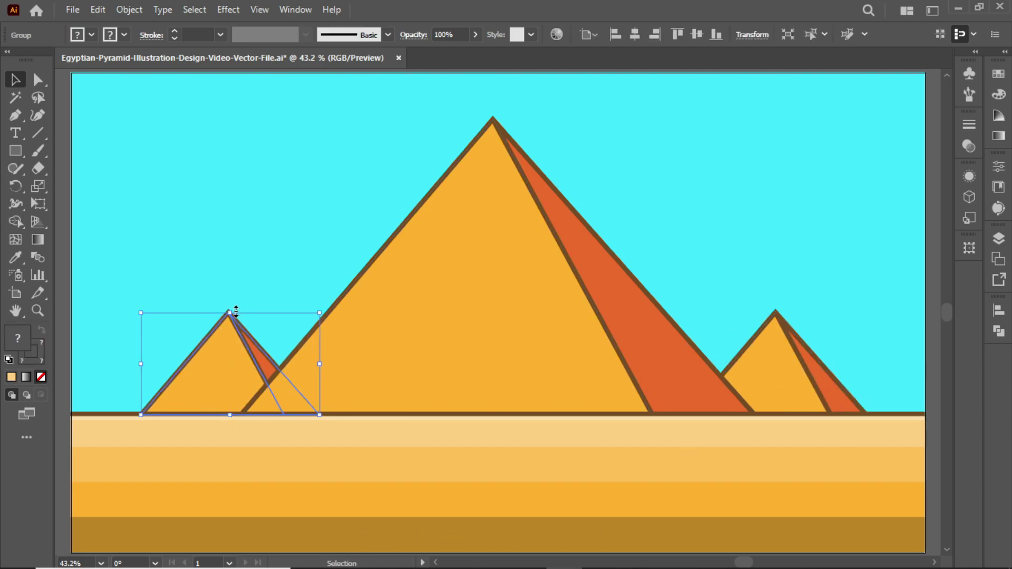
{"action": "left_click_drag", "start_coordinate": [235, 312], "coordinate": [406, 272]}
{"action": "left_click_drag", "start_coordinate": [280, 330], "coordinate": [272, 330]}
{"action": "key", "text": "ctrl+shift+a"}
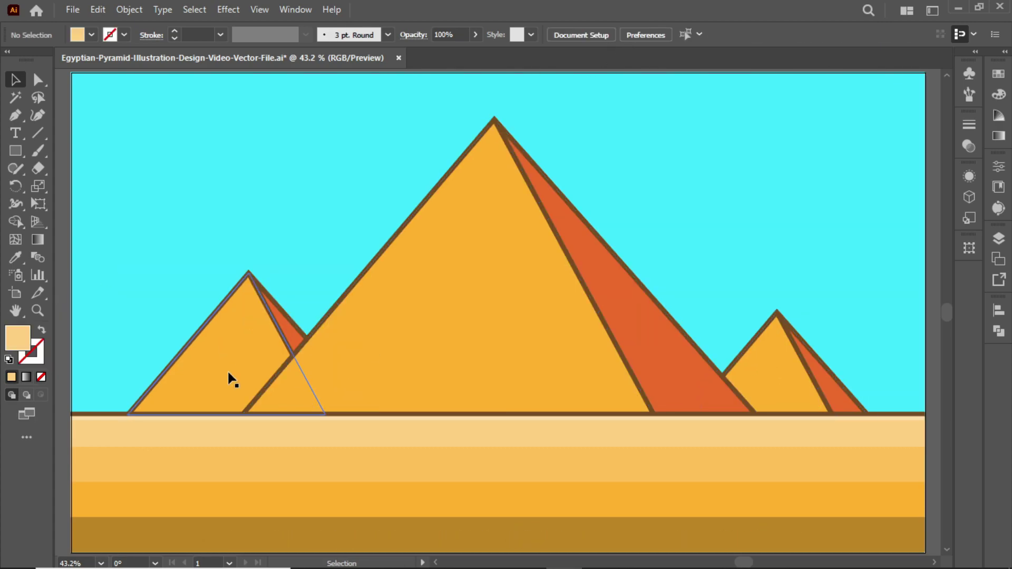
{"action": "left_click", "coordinate": [230, 378]}
{"action": "key", "text": "ctrl+a"}
{"action": "key", "text": "ctrl+shift+a"}
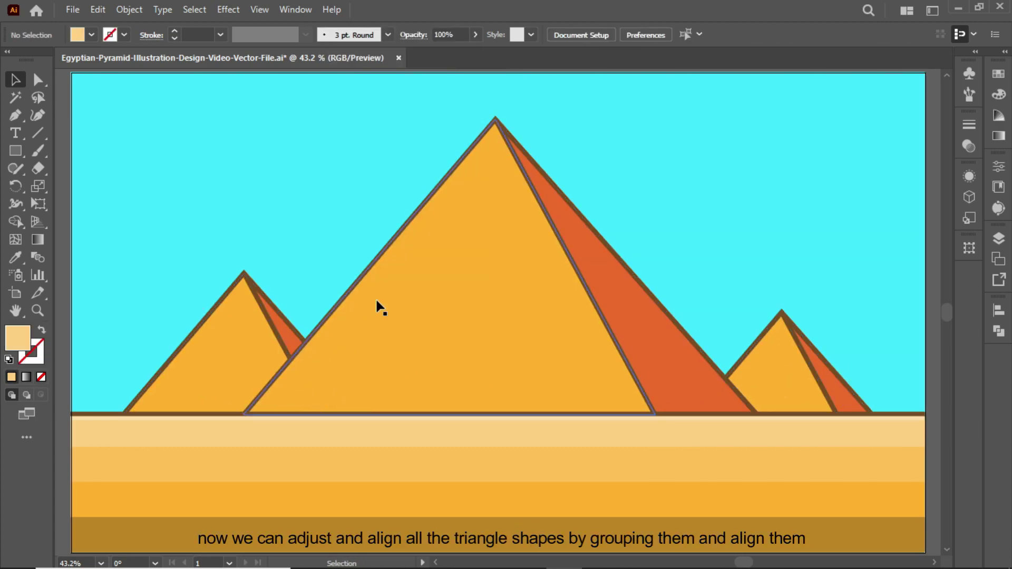
Edit the right pyramid group in isolation mode, selecting its side and outline, then exit
{"action": "double_click", "coordinate": [806, 365]}
{"action": "left_click", "coordinate": [808, 364]}
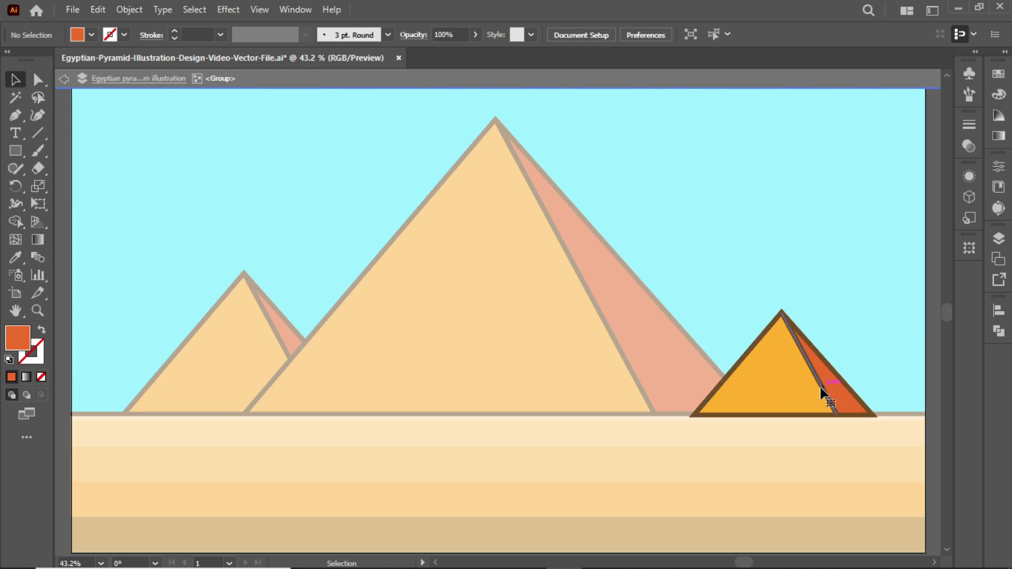
{"action": "left_click", "coordinate": [721, 391]}
{"action": "key", "text": "Escape"}
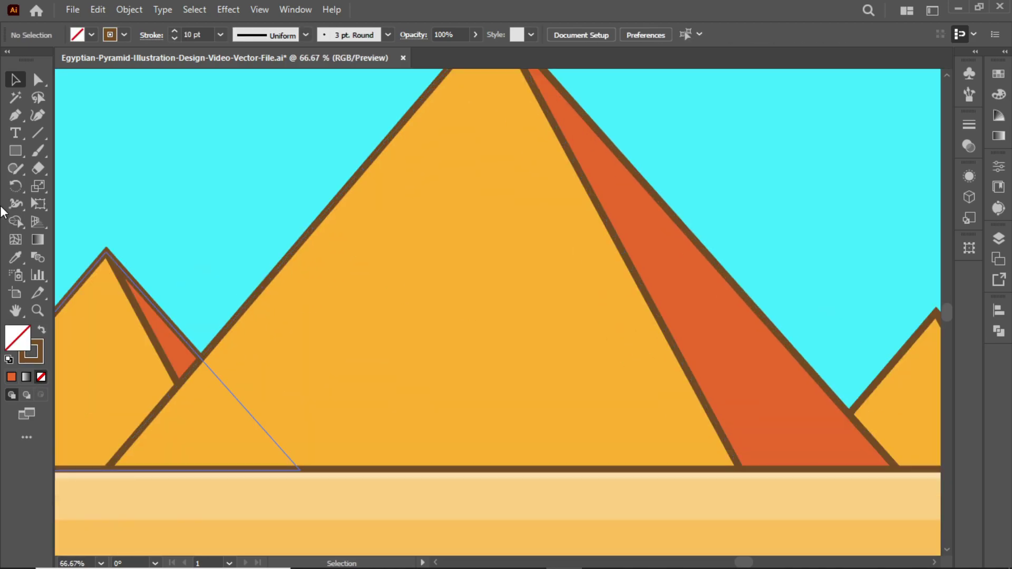
Add a cream highlight strip along the pyramid's left edge, sent behind the outline
{"action": "left_click", "coordinate": [110, 468]}
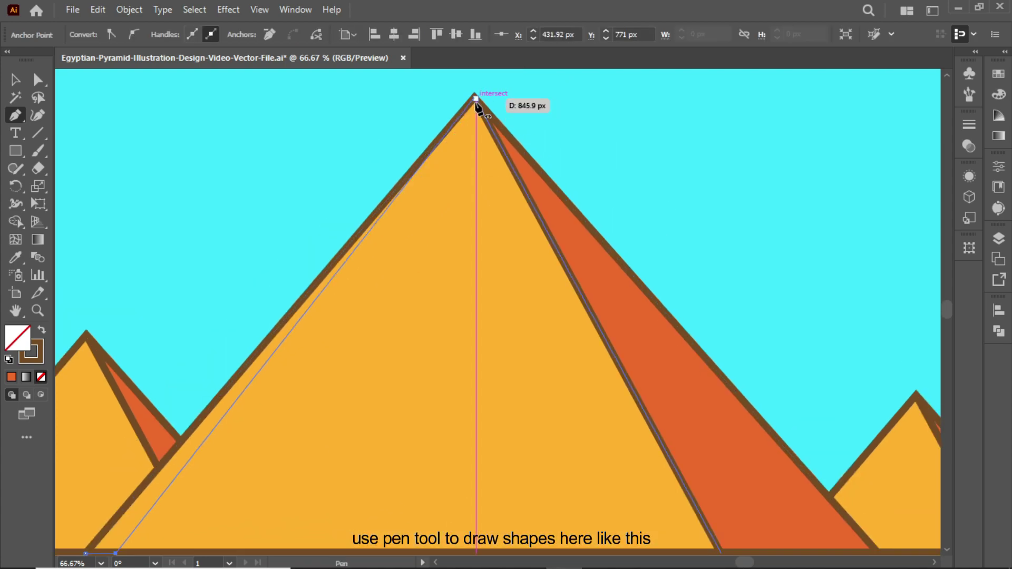
{"action": "key", "text": "i"}
{"action": "left_click", "coordinate": [42, 333]}
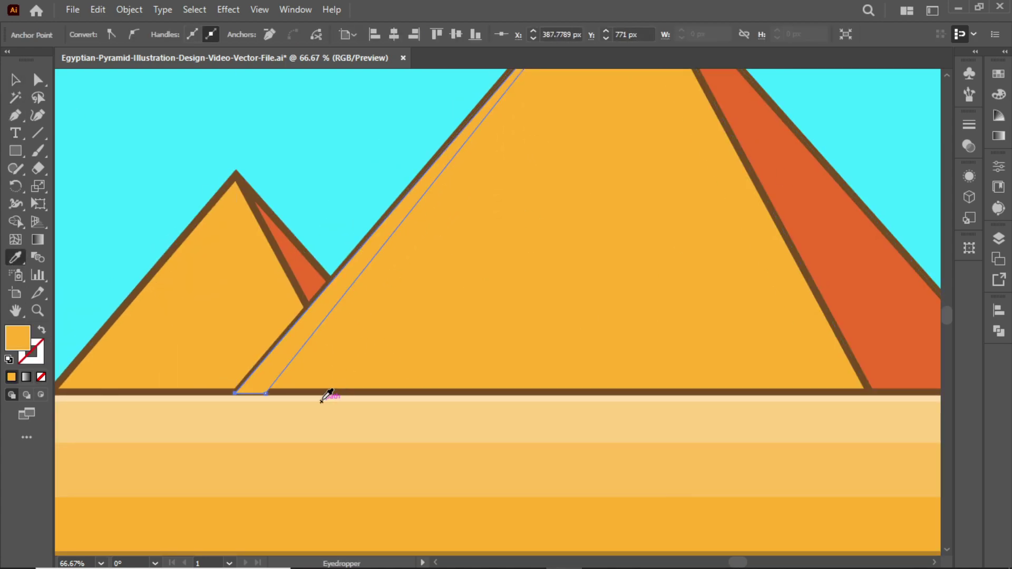
{"action": "left_click", "coordinate": [327, 411]}
{"action": "key", "text": "ctrl+bracketleft"}
{"action": "key", "text": "ctrl+shift+a"}
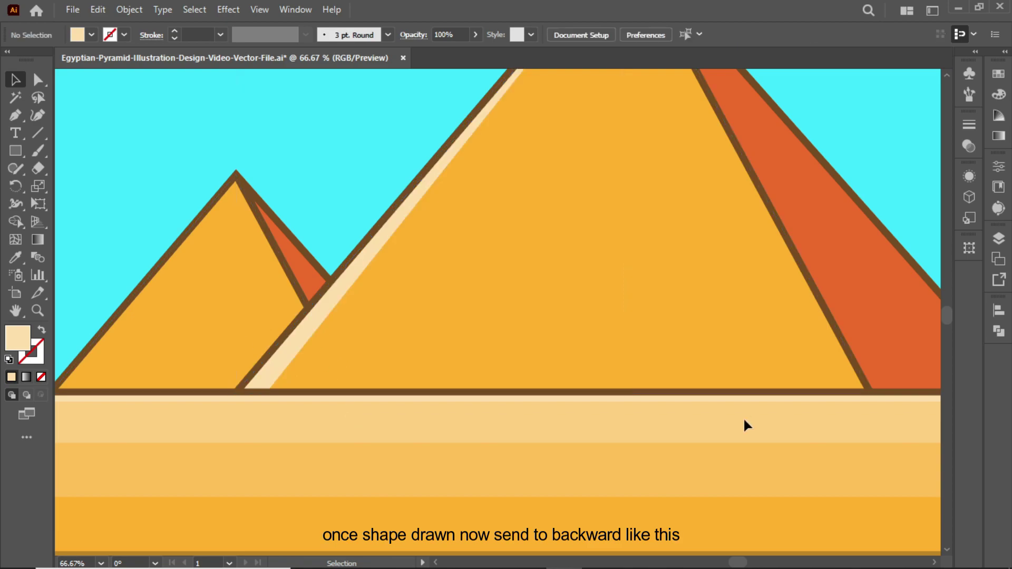
Pen-draw a closed strip along the pyramid's right edge
{"action": "scroll", "coordinate": [436, 515], "scroll_direction": "right", "scroll_amount": 3}
{"action": "scroll", "coordinate": [436, 515], "scroll_direction": "up", "scroll_amount": 3}
{"action": "scroll", "coordinate": [452, 395], "scroll_direction": "up", "scroll_amount": 2}
{"action": "key", "text": "p"}
{"action": "left_click", "coordinate": [390, 106]}
{"action": "left_click", "coordinate": [775, 490]}
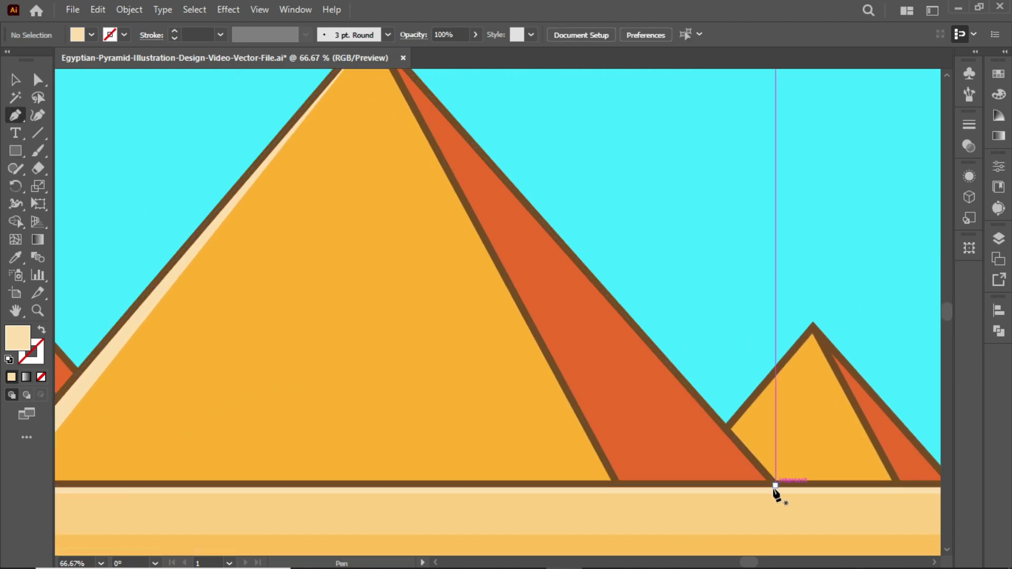
{"action": "left_click", "coordinate": [389, 107]}
{"action": "key", "text": "v"}
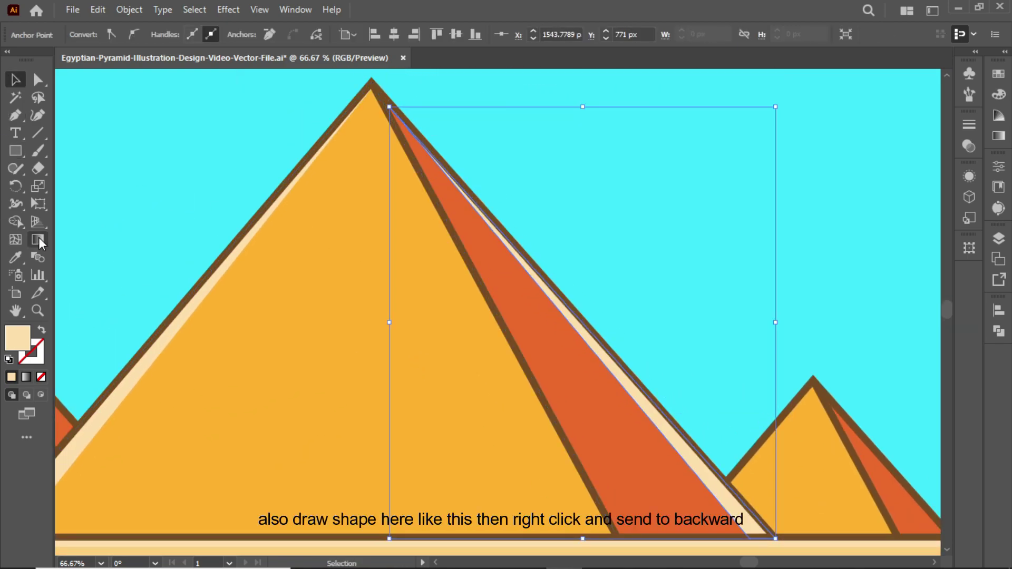
Fill the right-edge strip a dark orange-brown from the swatches
{"action": "left_click", "coordinate": [998, 73]}
{"action": "left_click", "coordinate": [998, 115]}
{"action": "left_click", "coordinate": [879, 127]}
{"action": "left_click", "coordinate": [956, 68]}
{"action": "key", "text": "ctrl+shift+a"}
{"action": "scroll", "coordinate": [595, 270], "scroll_direction": "left", "scroll_amount": 3}
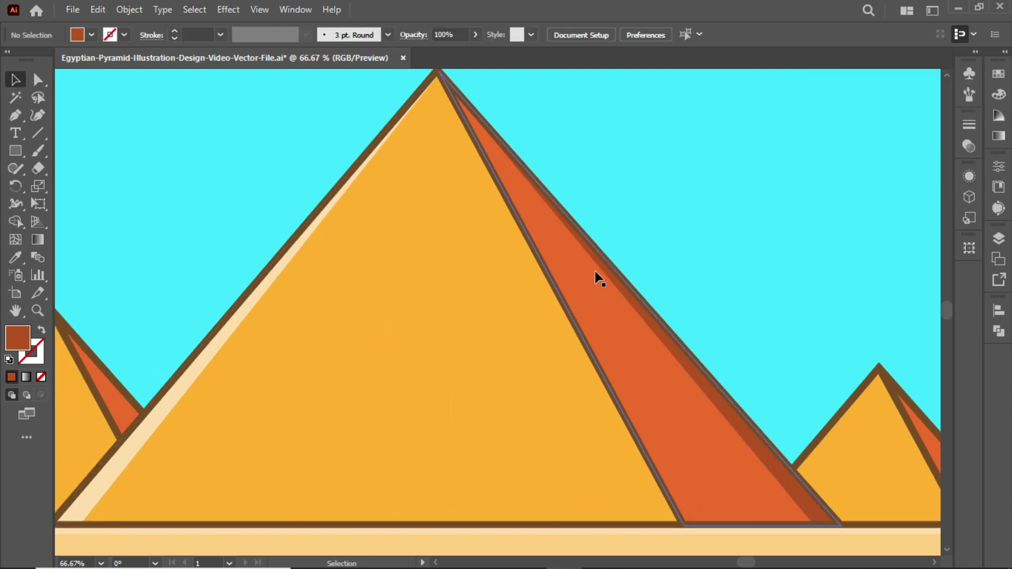
{"action": "scroll", "coordinate": [286, 182], "scroll_direction": "left", "scroll_amount": 1}
Draw a horizontal line near the base with a 10 pt tapered width profile
{"action": "left_click", "coordinate": [112, 481]}
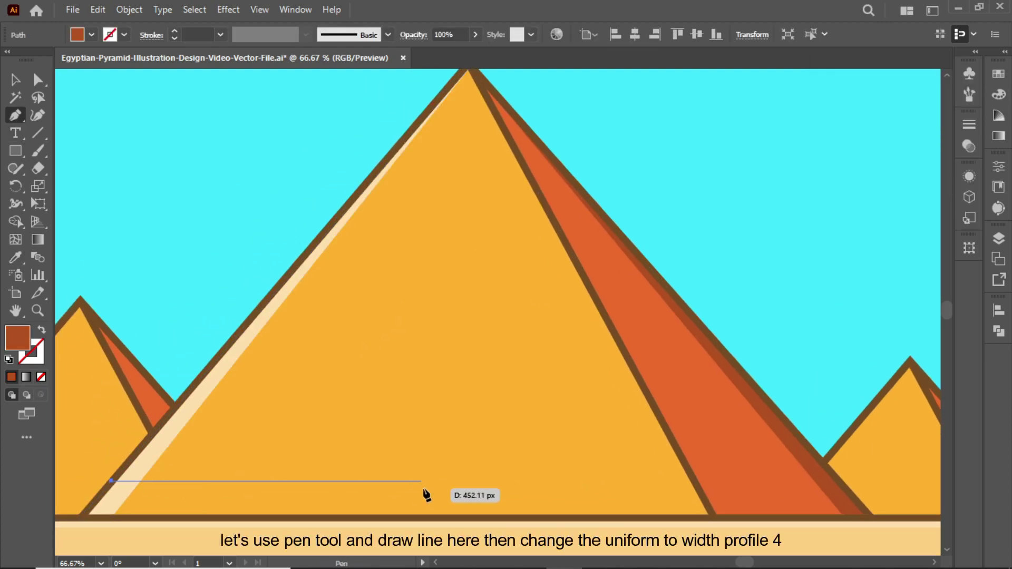
{"action": "left_click", "coordinate": [447, 481]}
{"action": "key", "text": "v"}
{"action": "left_click", "coordinate": [316, 480]}
{"action": "left_click", "coordinate": [306, 35]}
{"action": "left_click", "coordinate": [254, 156]}
{"action": "key", "text": "ctrl+shift+a"}
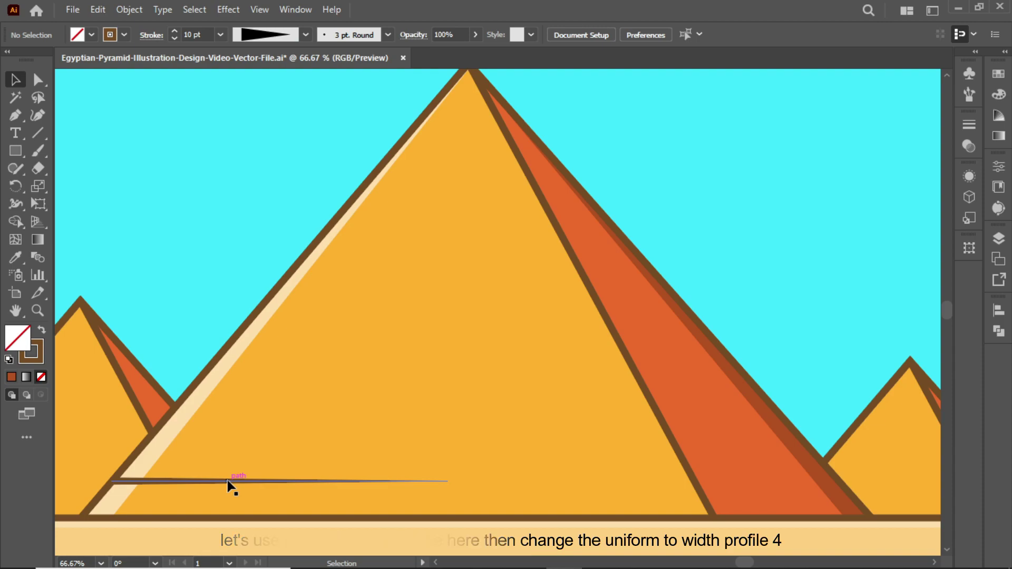
Copy and resize the tapered line higher up the face, plus a mirrored reflected copy
{"action": "left_click_drag", "start_coordinate": [350, 333], "coordinate": [351, 338]}
{"action": "left_click_drag", "start_coordinate": [565, 337], "coordinate": [446, 339]}
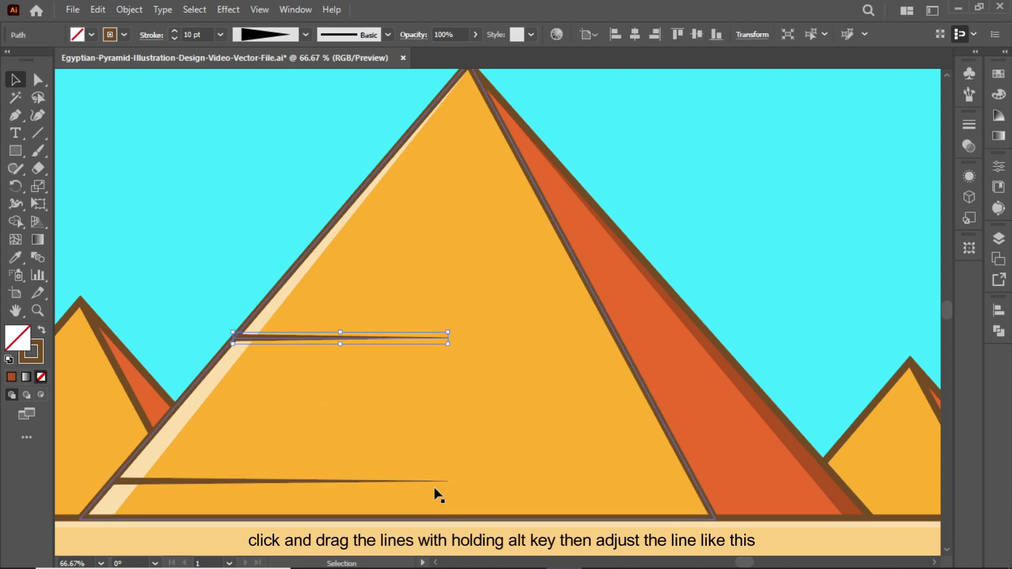
{"action": "left_click", "coordinate": [316, 481]}
{"action": "left_click_drag", "start_coordinate": [448, 480], "coordinate": [509, 475]}
{"action": "left_click_drag", "start_coordinate": [421, 338], "coordinate": [448, 195]}
{"action": "mouse_move", "coordinate": [566, 195]}
{"action": "left_mouse_down"}
{"action": "mouse_move", "coordinate": [452, 206]}
{"action": "mouse_move", "coordinate": [416, 176]}
{"action": "left_mouse_up"}
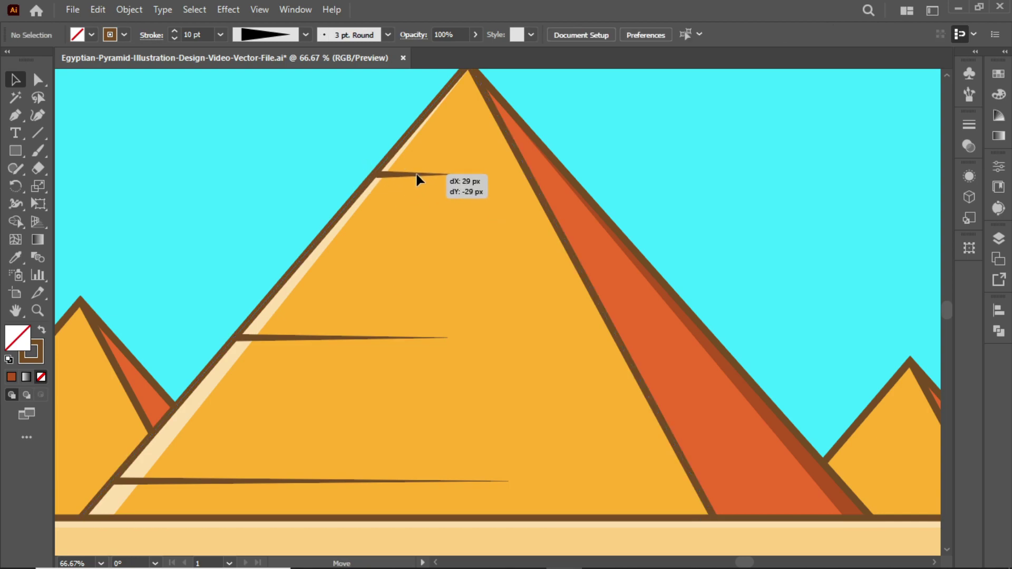
{"action": "left_click_drag", "start_coordinate": [328, 337], "coordinate": [343, 318]}
{"action": "right_click", "coordinate": [356, 324]}
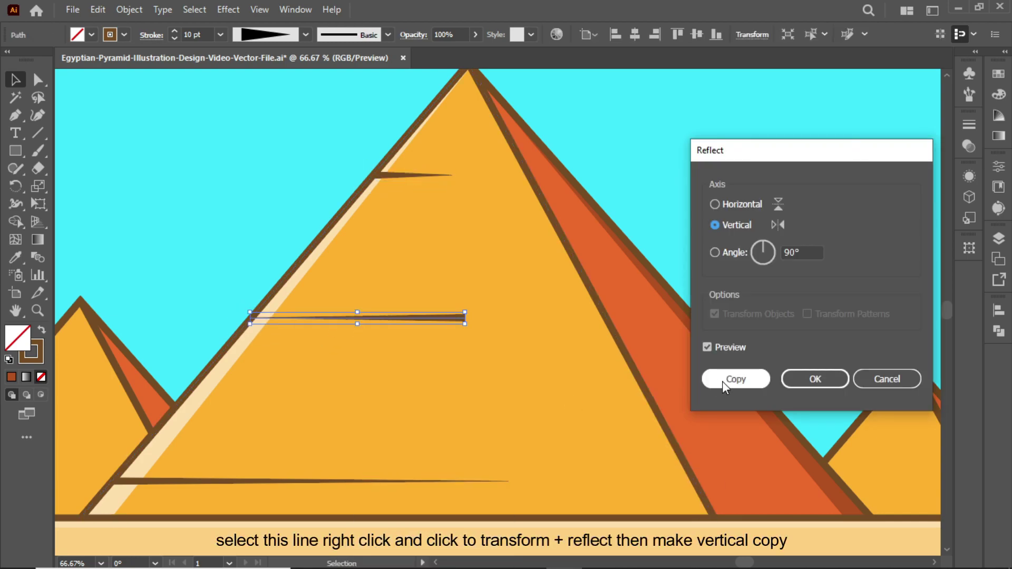
{"action": "left_click", "coordinate": [729, 316]}
{"action": "mouse_move", "coordinate": [434, 320]}
{"action": "left_mouse_down"}
{"action": "mouse_move", "coordinate": [619, 406]}
{"action": "mouse_move", "coordinate": [532, 241]}
{"action": "left_mouse_up"}
Draw a horizontal line across the pyramid's top and select it with the faces
{"action": "scroll", "coordinate": [448, 253], "scroll_direction": "up", "scroll_amount": 2}
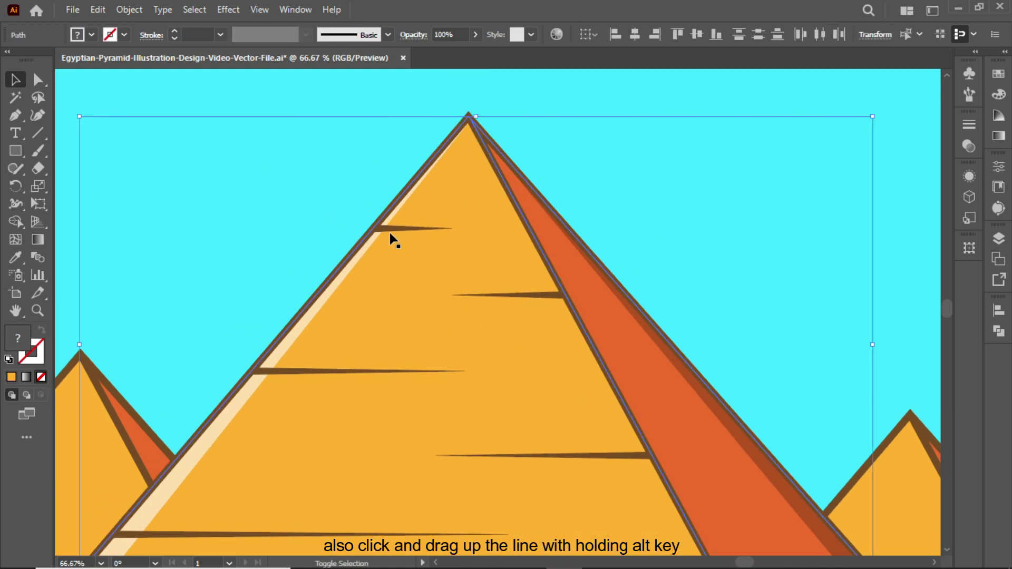
{"action": "key", "text": "p"}
{"action": "left_click", "coordinate": [357, 226]}
{"action": "left_click", "coordinate": [592, 225]}
{"action": "left_click", "coordinate": [19, 80]}
{"action": "key", "text": "shift+ctrl+F9"}
Divide off the pyramid tip and tint its pieces pale cream and salmon
{"action": "left_click", "coordinate": [827, 385]}
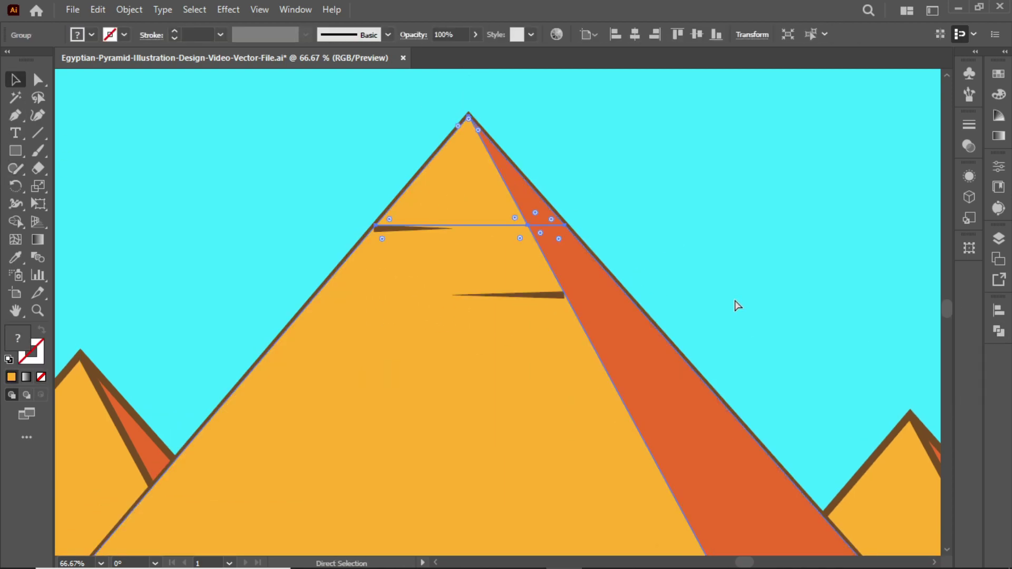
{"action": "left_click", "coordinate": [544, 219]}
{"action": "left_click", "coordinate": [999, 115]}
{"action": "left_click", "coordinate": [932, 126]}
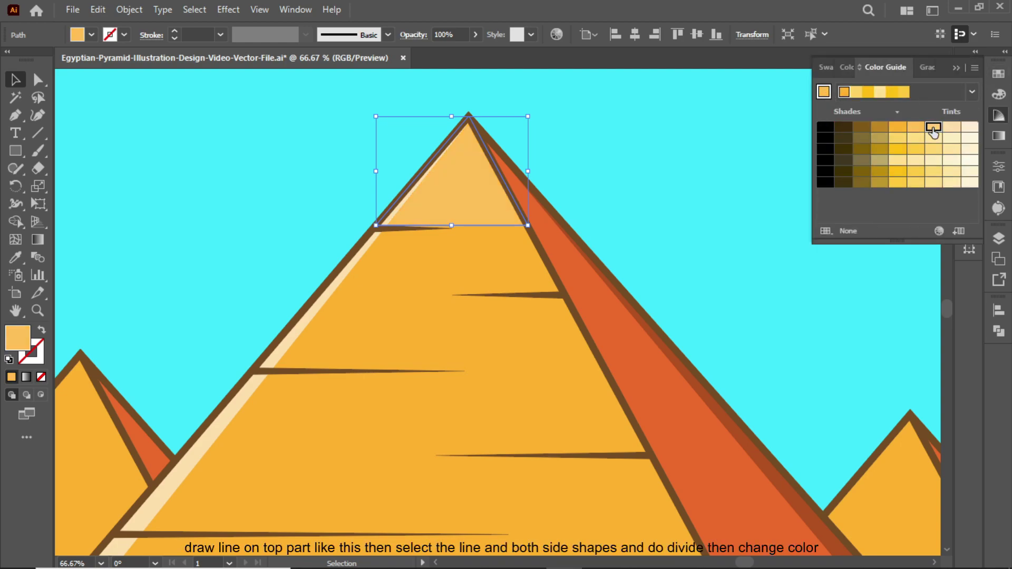
{"action": "left_click", "coordinate": [535, 219]}
{"action": "left_click", "coordinate": [933, 126]}
{"action": "left_click", "coordinate": [956, 69]}
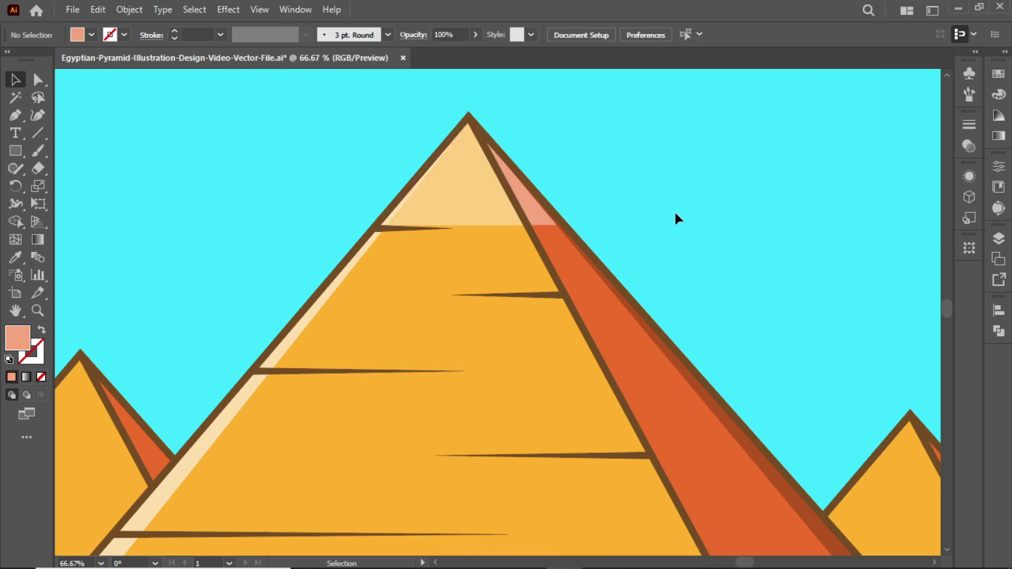
Copy and resize short tapered crack lines onto the orange side face
{"action": "mouse_move", "coordinate": [571, 293]}
{"action": "left_mouse_down"}
{"action": "mouse_move", "coordinate": [544, 253]}
{"action": "mouse_move", "coordinate": [624, 372]}
{"action": "mouse_move", "coordinate": [648, 372]}
{"action": "left_mouse_up"}
{"action": "left_click_drag", "start_coordinate": [615, 305], "coordinate": [544, 309]}
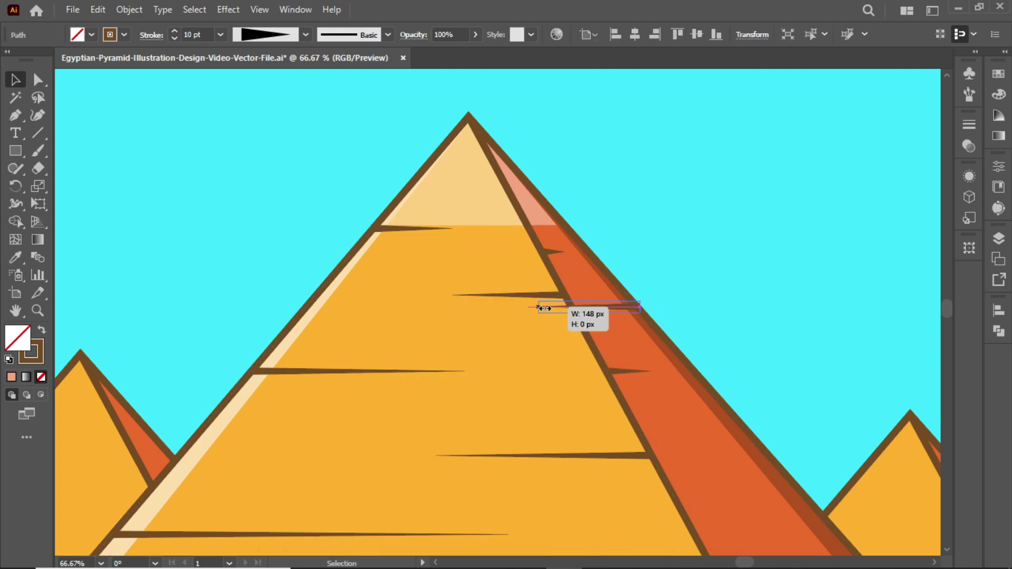
{"action": "scroll", "coordinate": [620, 311], "scroll_direction": "down", "scroll_amount": 5}
{"action": "scroll", "coordinate": [620, 311], "scroll_direction": "right", "scroll_amount": 3}
{"action": "left_click_drag", "start_coordinate": [548, 220], "coordinate": [620, 344]}
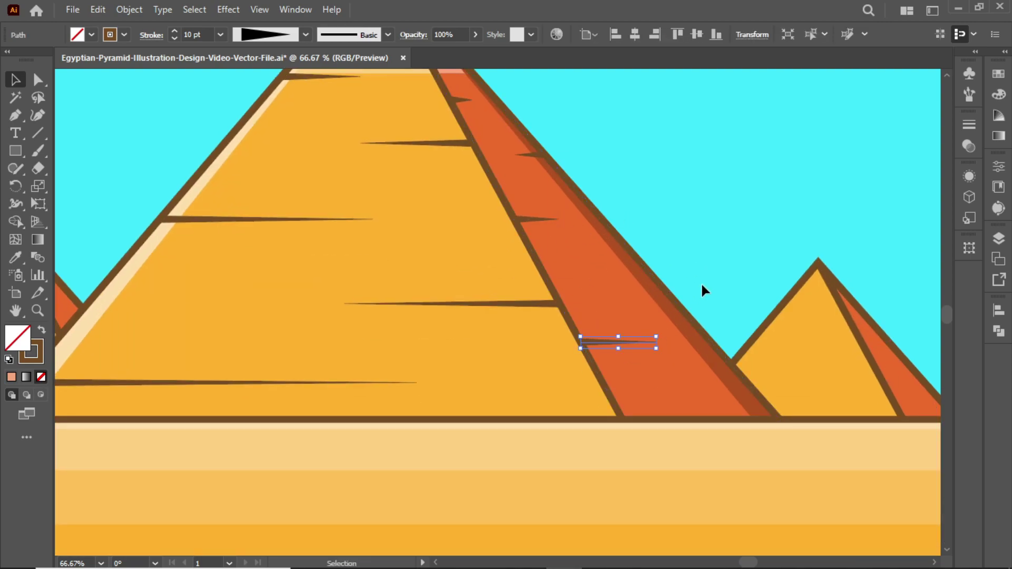
{"action": "left_click_drag", "start_coordinate": [634, 279], "coordinate": [599, 272]}
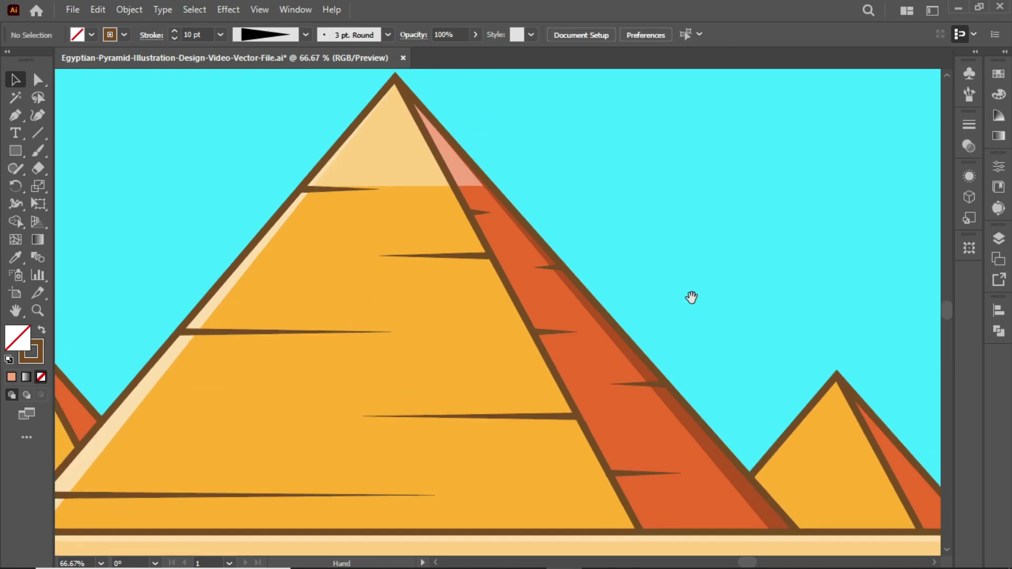
Group the big cracked pyramid and Alt-drag a copy to the right
{"action": "key", "text": "ctrl+0"}
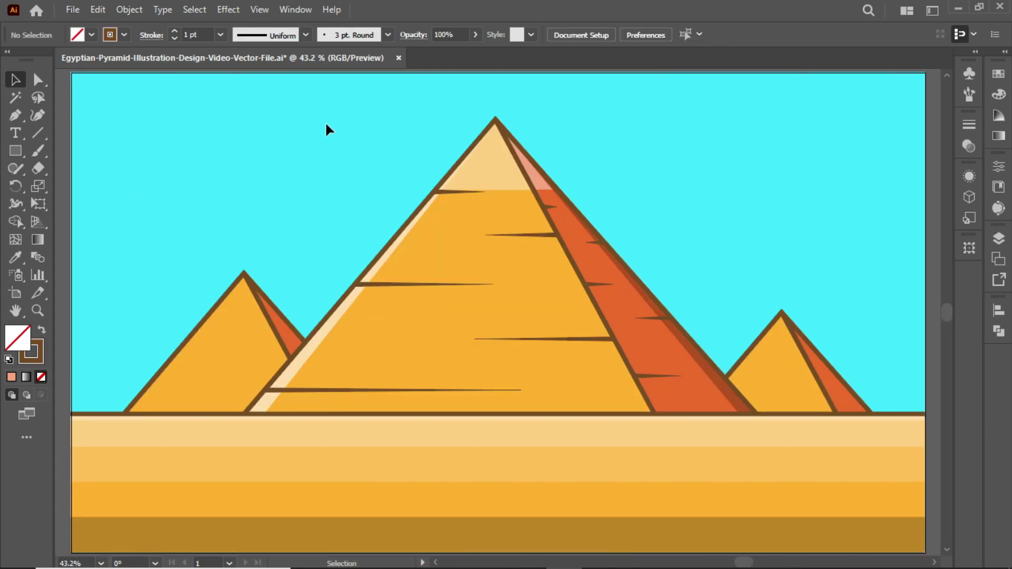
{"action": "left_click_drag", "start_coordinate": [327, 128], "coordinate": [565, 350]}
{"action": "right_click", "coordinate": [382, 364]}
{"action": "left_click", "coordinate": [420, 369]}
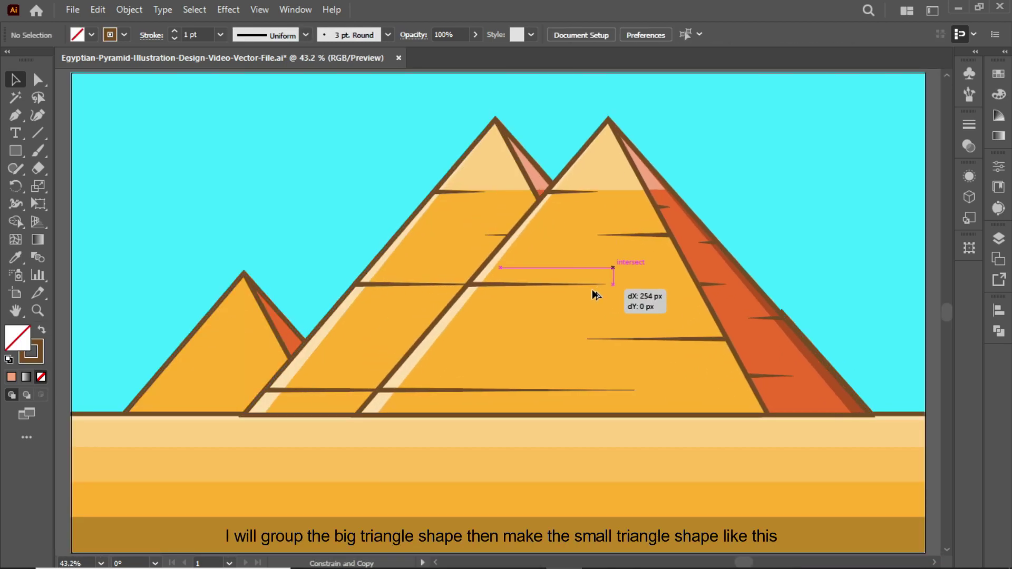
{"action": "left_click_drag", "start_coordinate": [573, 294], "coordinate": [692, 293]}
Adjust the apex crack in the copy and send the scaled-down right pyramid behind the big one
{"action": "double_click", "coordinate": [614, 136]}
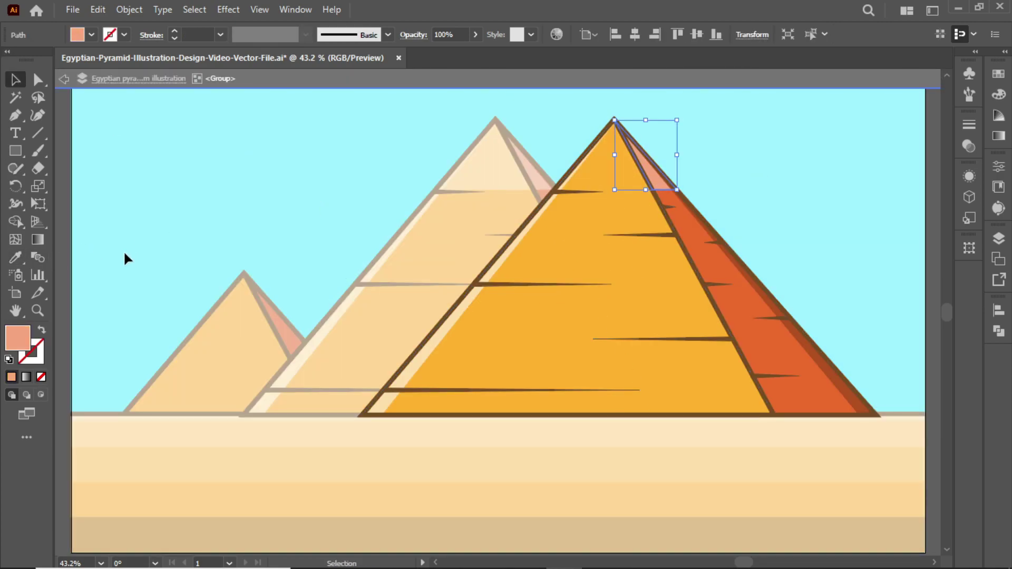
{"action": "left_click_drag", "start_coordinate": [609, 162], "coordinate": [609, 156]}
{"action": "left_click", "coordinate": [595, 156]}
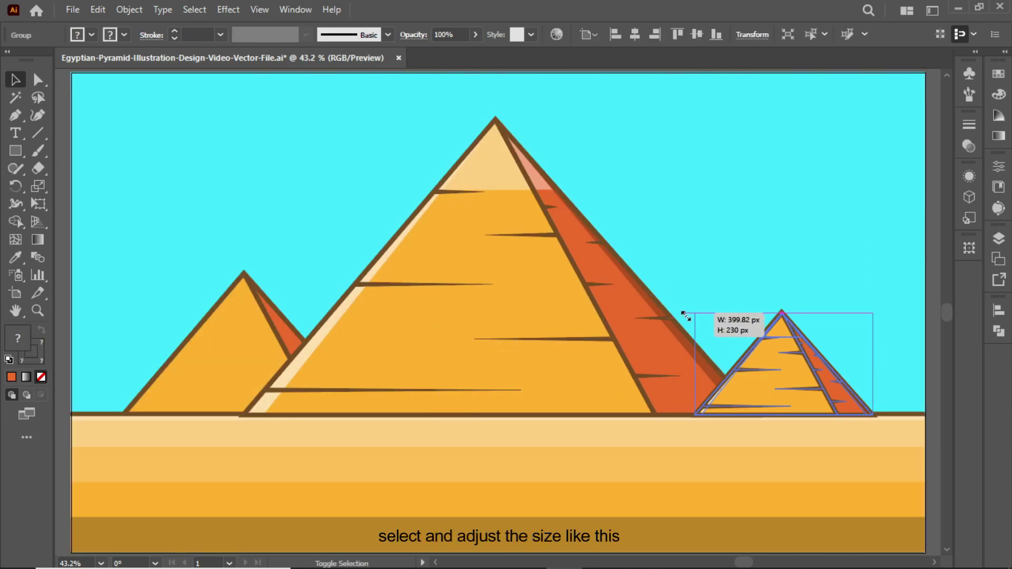
{"action": "left_click", "coordinate": [692, 291]}
{"action": "left_click", "coordinate": [794, 343]}
{"action": "key", "text": "ctrl+bracketleft"}
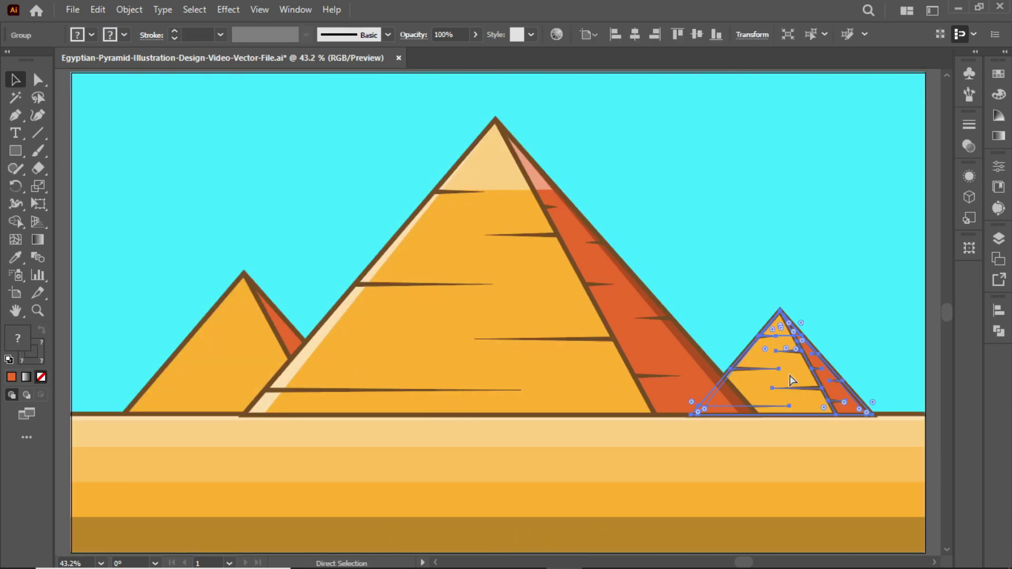
{"action": "key", "text": "ctrl+shift+a"}
Scale a pyramid copy over the left pyramid and place it behind the large pyramid
{"action": "left_click_drag", "start_coordinate": [296, 309], "coordinate": [343, 264]}
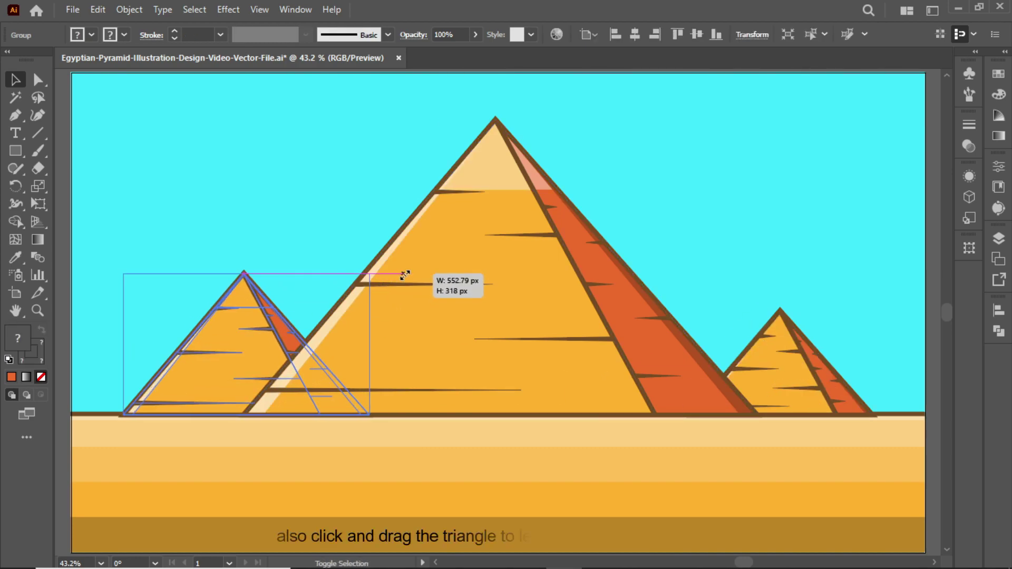
{"action": "key", "text": "a"}
{"action": "left_click", "coordinate": [527, 342]}
{"action": "key", "text": "ctrl+bracketright"}
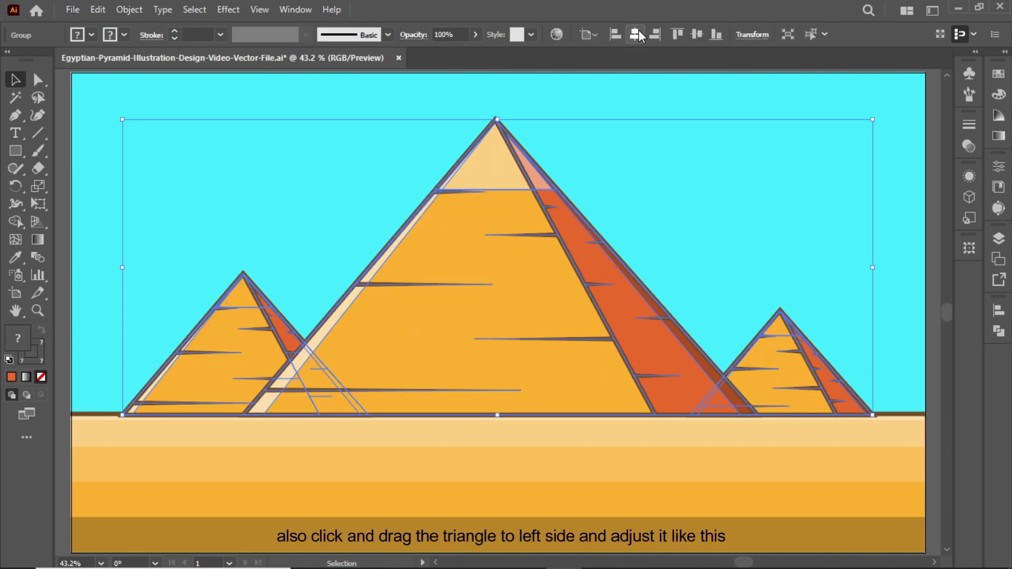
{"action": "key", "text": "ctrl+shift+a"}
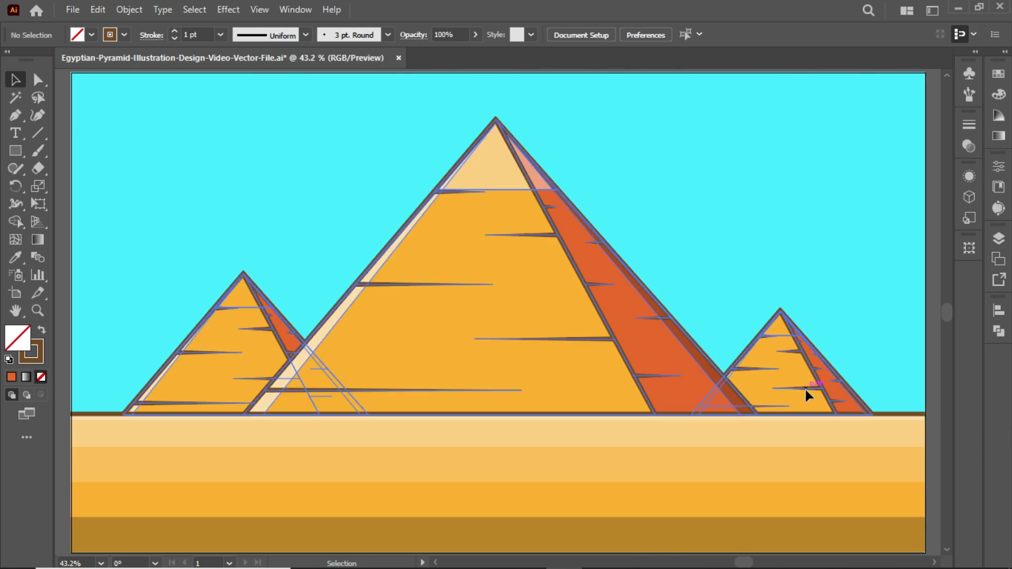
Thin the crack lines inside both small pyramid groups to 7 pt
{"action": "double_click", "coordinate": [805, 390]}
{"action": "left_click", "coordinate": [174, 38]}
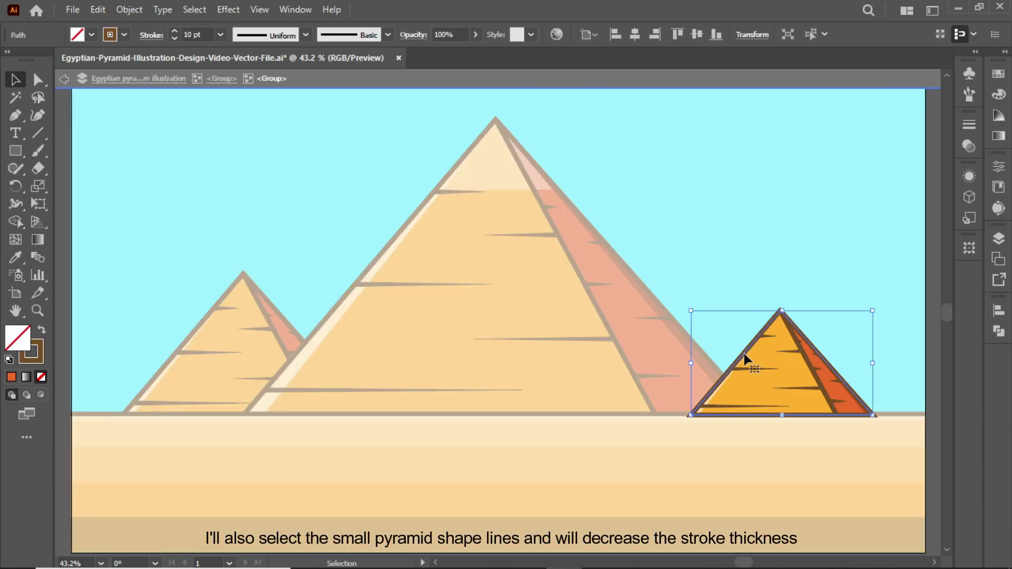
{"action": "key", "text": "ctrl+shift+a"}
{"action": "key", "text": "Escape"}
{"action": "double_click", "coordinate": [185, 355]}
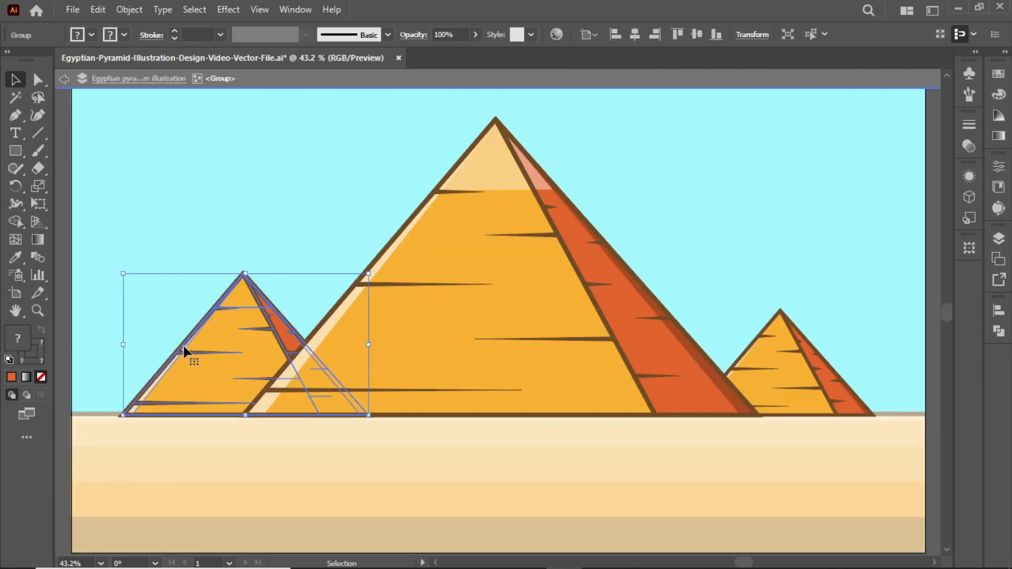
{"action": "left_click", "coordinate": [224, 309]}
{"action": "left_click", "coordinate": [210, 352], "text": "shift"}
{"action": "key", "text": "ctrl+shift+a"}
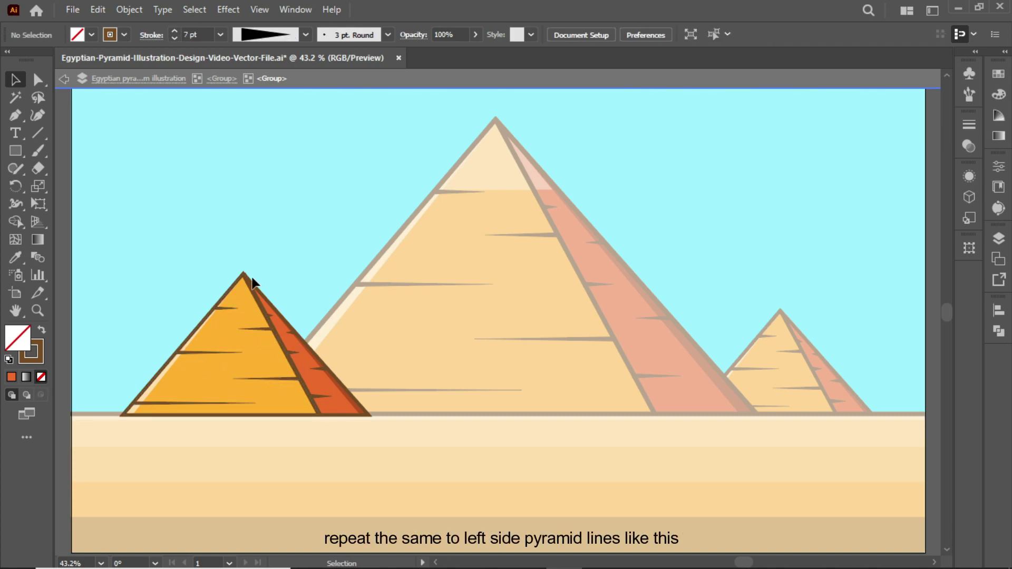
{"action": "left_click", "coordinate": [248, 282]}
{"action": "key", "text": "Escape"}
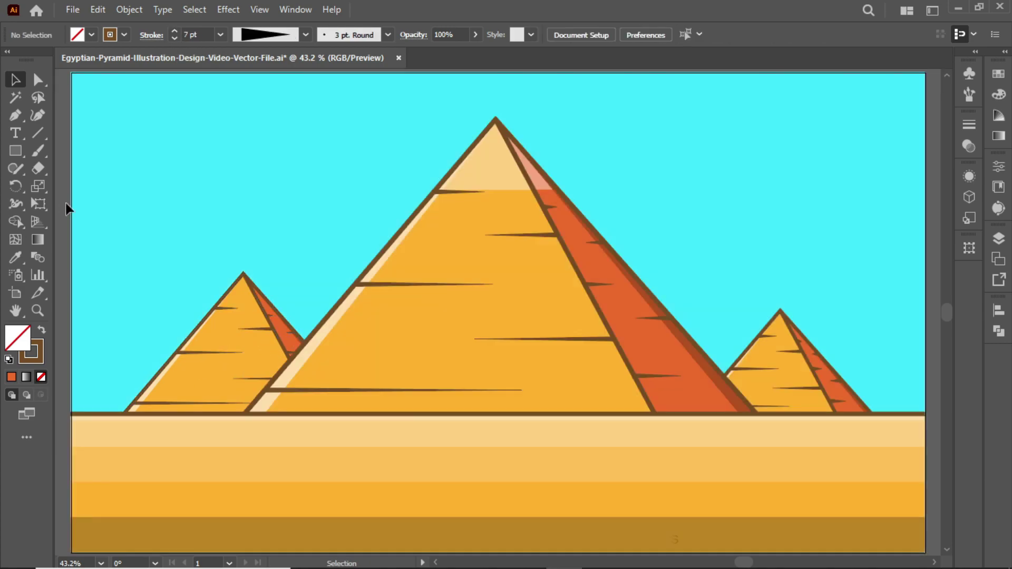
{"action": "double_click", "coordinate": [801, 377]}
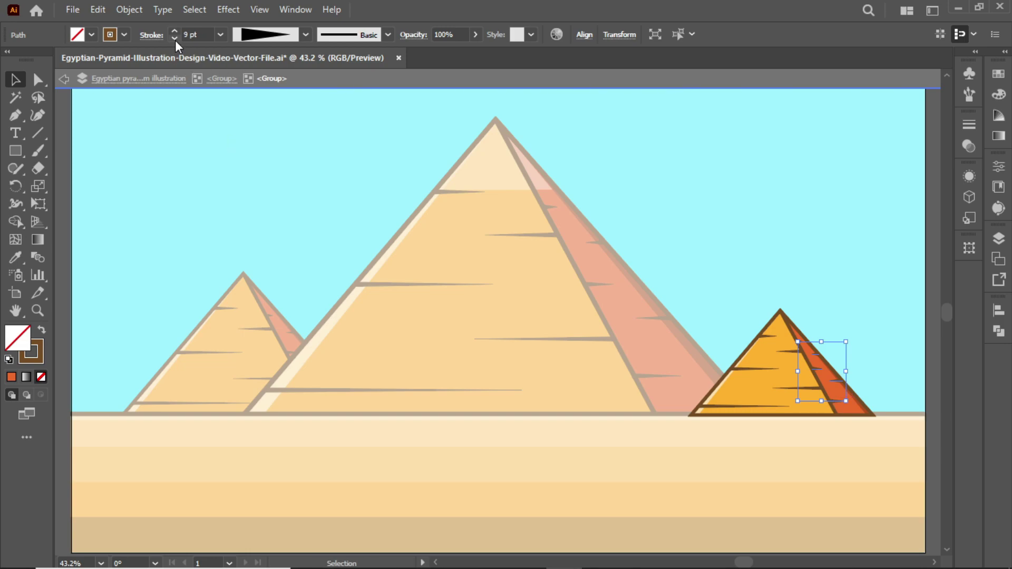
{"action": "key", "text": "Escape"}
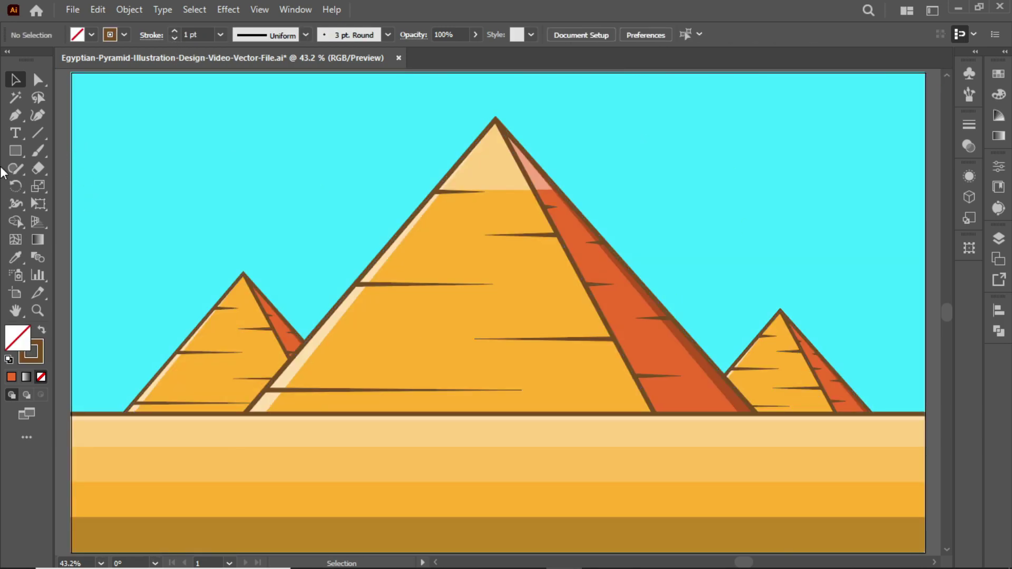
Draw a white-filled sun circle in the upper sky with the Ellipse tool
{"action": "right_click", "coordinate": [15, 151]}
{"action": "left_click", "coordinate": [64, 179]}
{"action": "left_click", "coordinate": [91, 35]}
{"action": "left_click", "coordinate": [19, 68]}
{"action": "left_click_drag", "start_coordinate": [328, 148], "coordinate": [363, 183]}
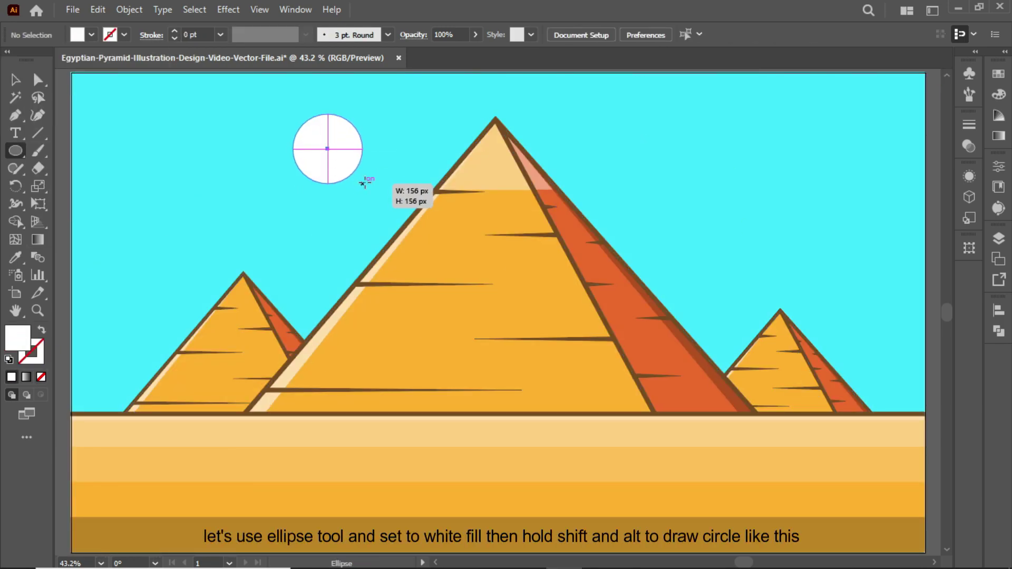
{"action": "key", "text": "v"}
Fill the sun with a vertical white-to-0%-opacity gradient
{"action": "left_click", "coordinate": [999, 136]}
{"action": "double_click", "coordinate": [954, 206]}
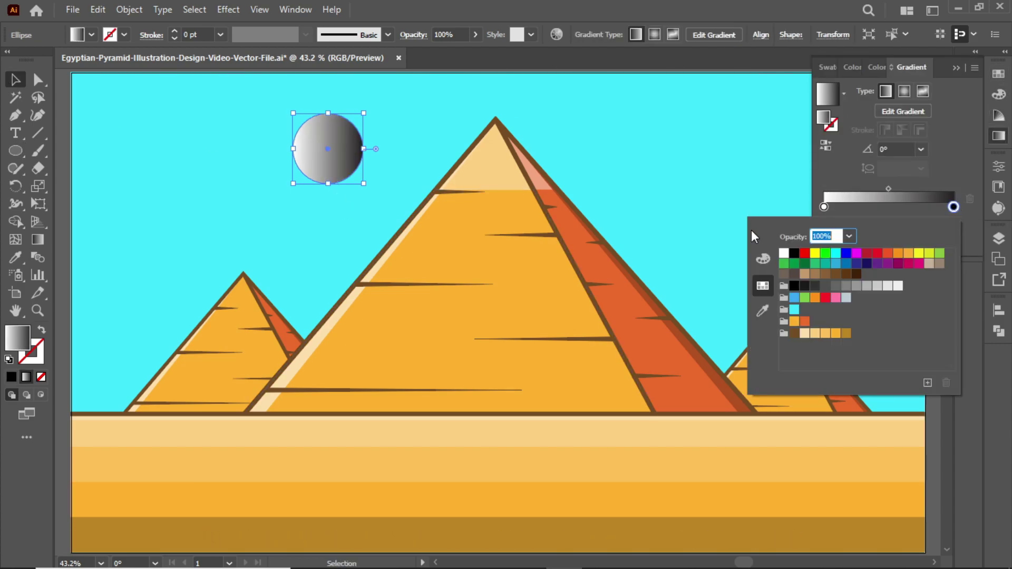
{"action": "left_click", "coordinate": [781, 248]}
{"action": "key", "text": "Escape"}
{"action": "left_click", "coordinate": [921, 225]}
{"action": "key", "text": "g"}
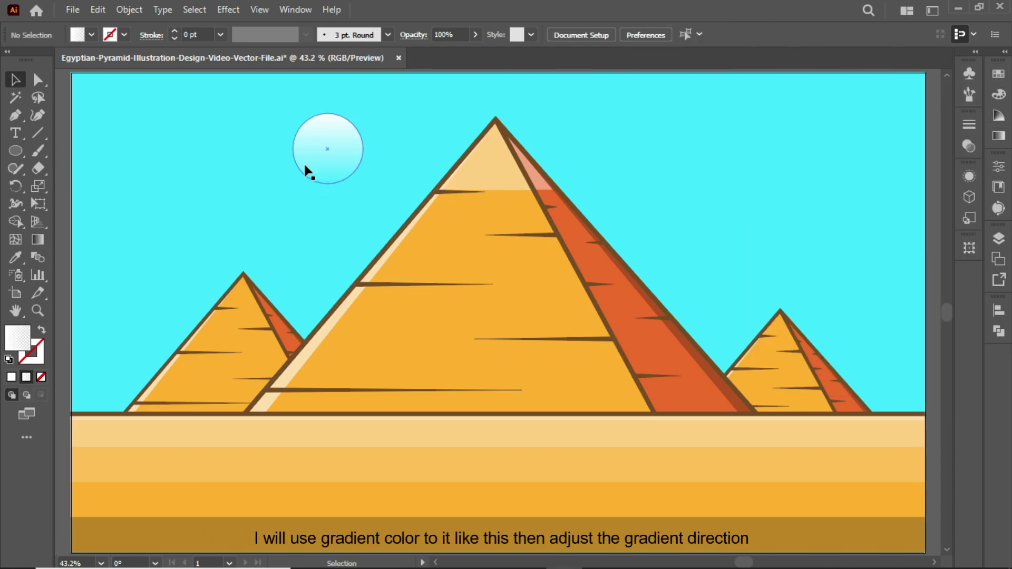
{"action": "left_click_drag", "start_coordinate": [328, 112], "coordinate": [328, 182]}
{"action": "key", "text": "v"}
{"action": "left_click", "coordinate": [59, 154]}
Draw the first small cloud circle at the left of the sky
{"action": "left_click", "coordinate": [321, 187]}
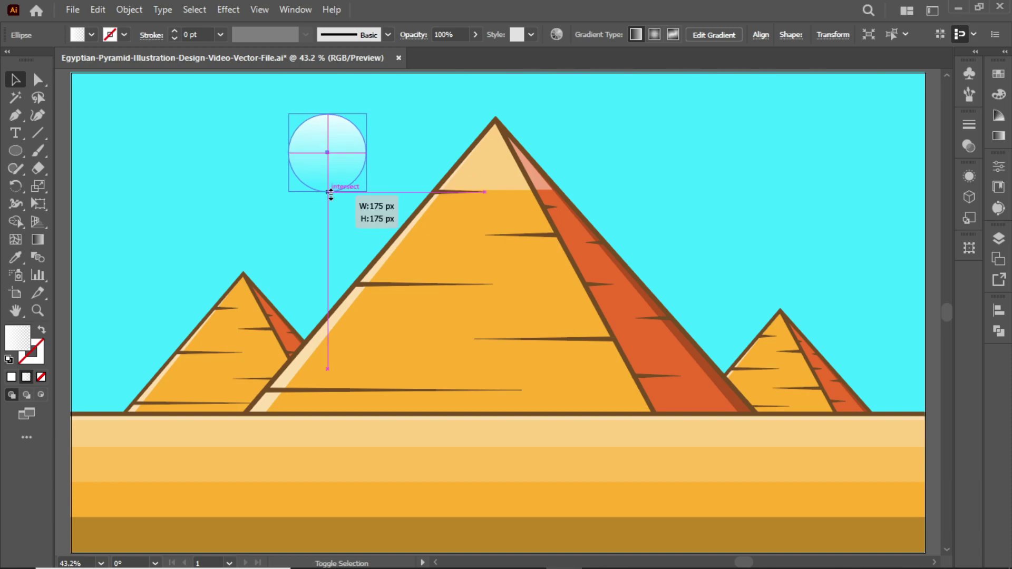
{"action": "left_click", "coordinate": [294, 210]}
{"action": "key", "text": "l"}
{"action": "mouse_move", "coordinate": [162, 166]}
{"action": "left_mouse_down"}
{"action": "mouse_move", "coordinate": [204, 208]}
{"action": "mouse_move", "coordinate": [211, 181]}
{"action": "mouse_move", "coordinate": [157, 209]}
{"action": "left_mouse_up"}
{"action": "key", "text": "v"}
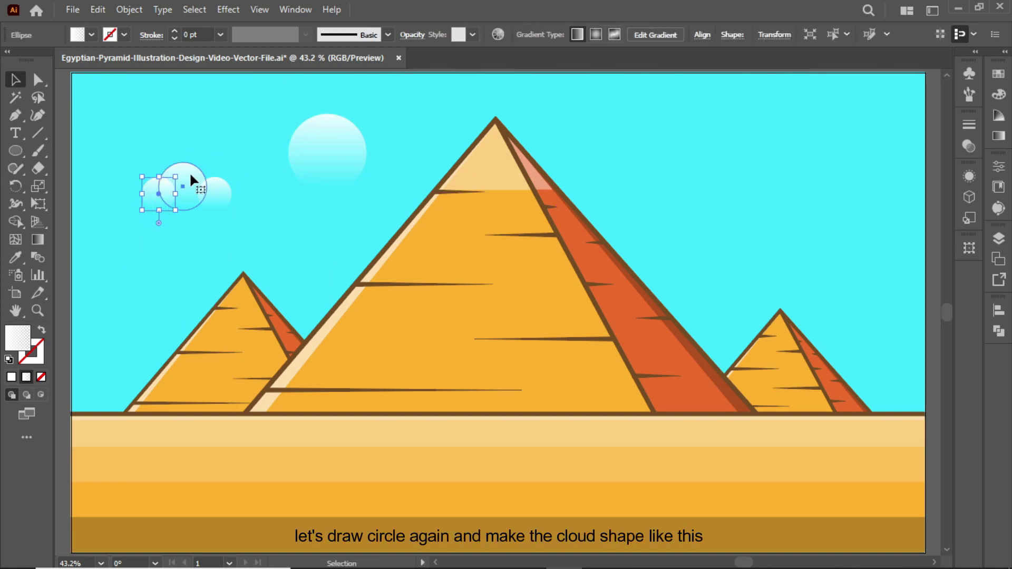
Merge three circles into one cloud with Shape Builder and erase its bottom flat
{"action": "left_click_drag", "start_coordinate": [240, 219], "coordinate": [129, 150]}
{"action": "key", "text": "shift+m"}
{"action": "mouse_move", "coordinate": [148, 185]}
{"action": "left_mouse_down"}
{"action": "mouse_move", "coordinate": [224, 192]}
{"action": "mouse_move", "coordinate": [284, 250]}
{"action": "left_mouse_up"}
{"action": "key", "text": "shift+e"}
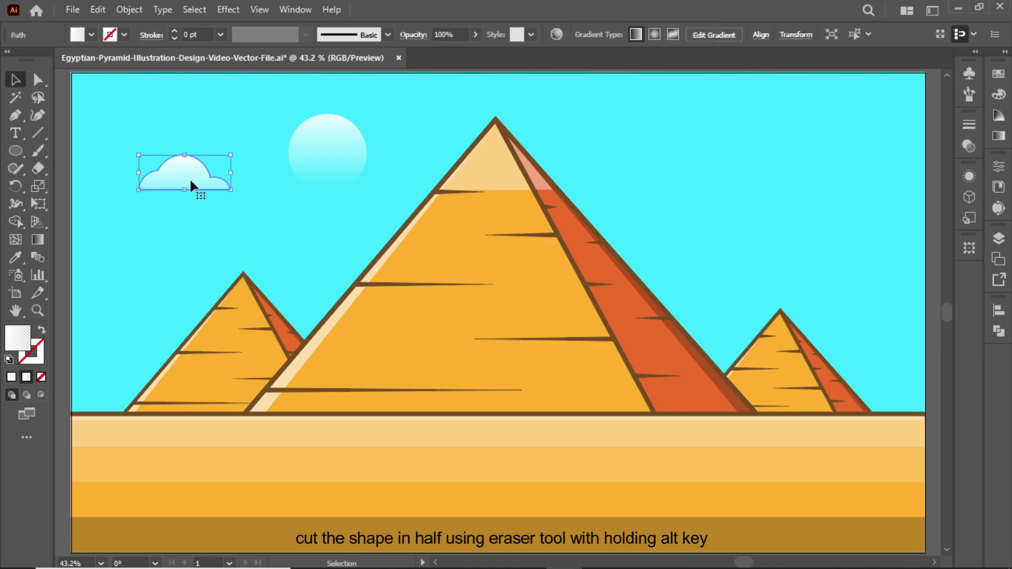
{"action": "key", "text": "ctrl+shift+a"}
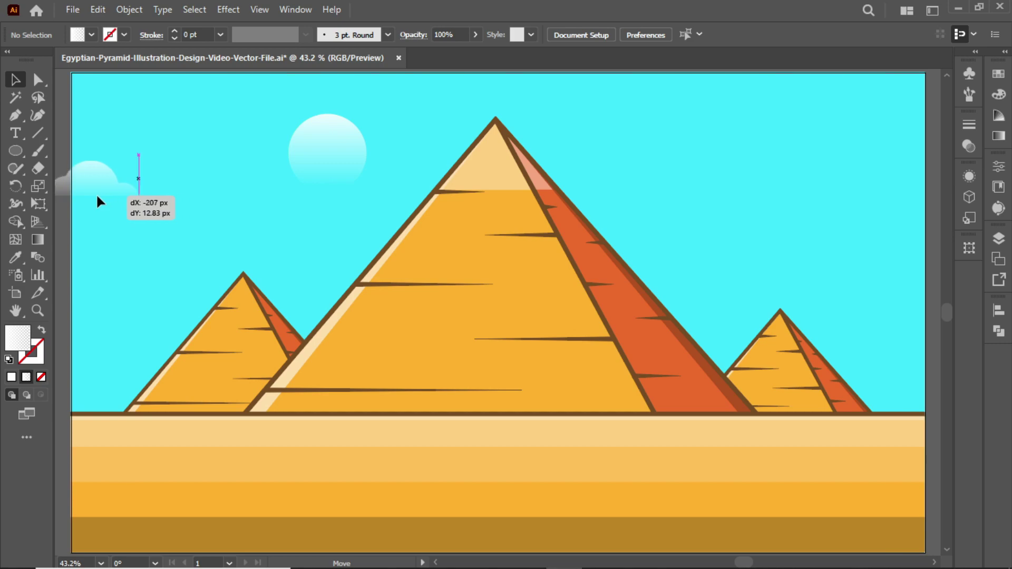
Place cloud copies in the upper right sky and the artboard's top-right corner
{"action": "left_click_drag", "start_coordinate": [752, 166], "coordinate": [755, 178]}
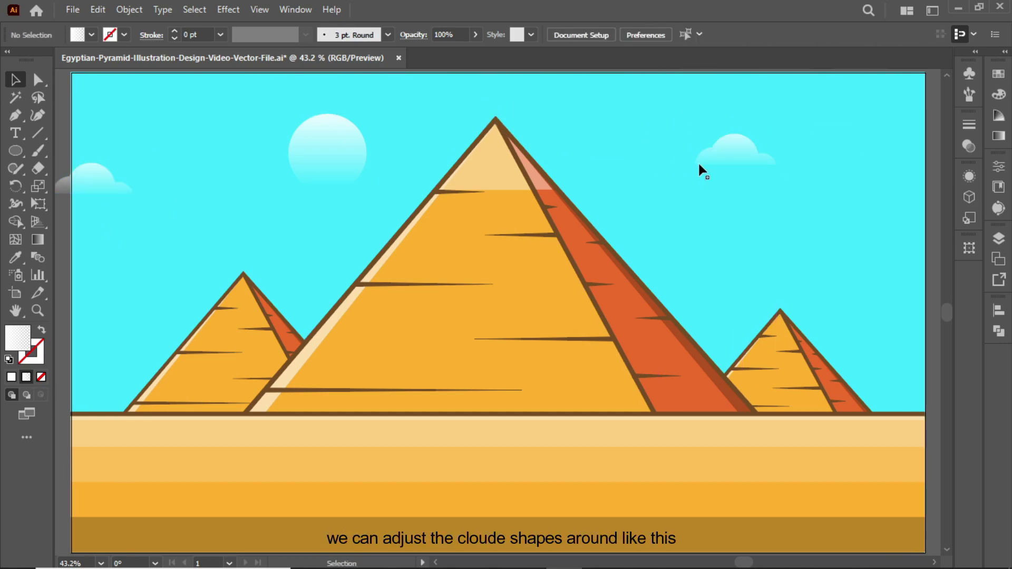
{"action": "left_click", "coordinate": [735, 150]}
{"action": "key", "text": "ctrl+shift+a"}
{"action": "left_click_drag", "start_coordinate": [93, 175], "coordinate": [917, 89]}
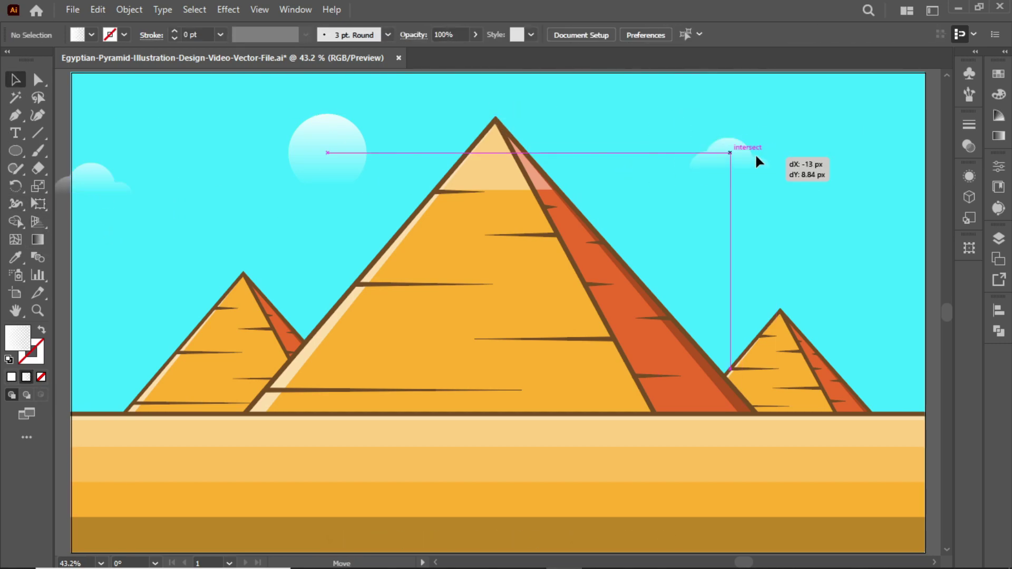
{"action": "key", "text": "ctrl+shift+a"}
{"action": "left_click", "coordinate": [998, 240]}
Paste a no-fill copy of the sky rectangle in front and make it a clipping mask over the sun and clouds
{"action": "left_click", "coordinate": [935, 260]}
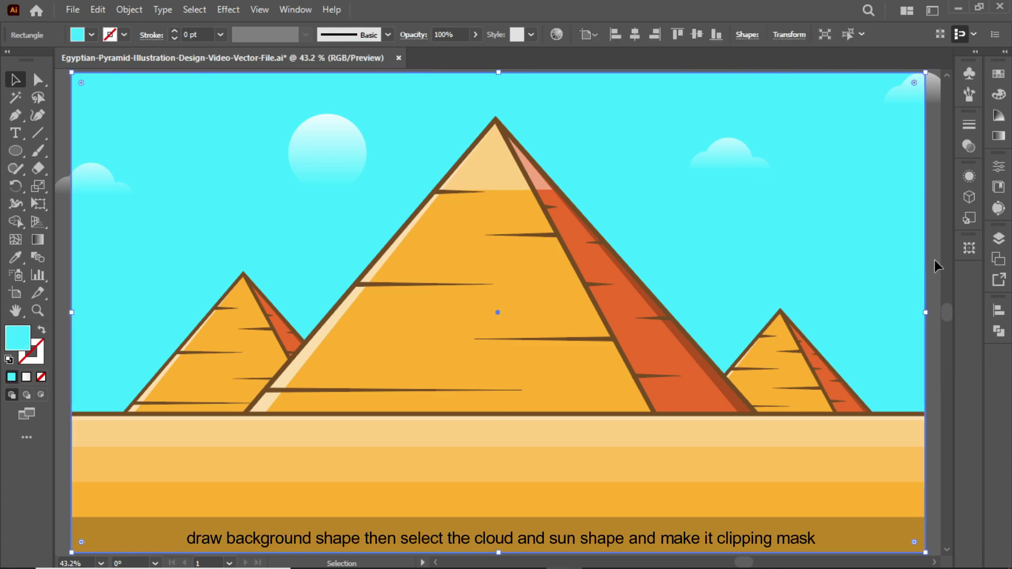
{"action": "key", "text": "ctrl+c"}
{"action": "key", "text": "ctrl+f"}
{"action": "key", "text": "shift+x"}
{"action": "right_click", "coordinate": [852, 92]}
{"action": "left_click", "coordinate": [885, 260]}
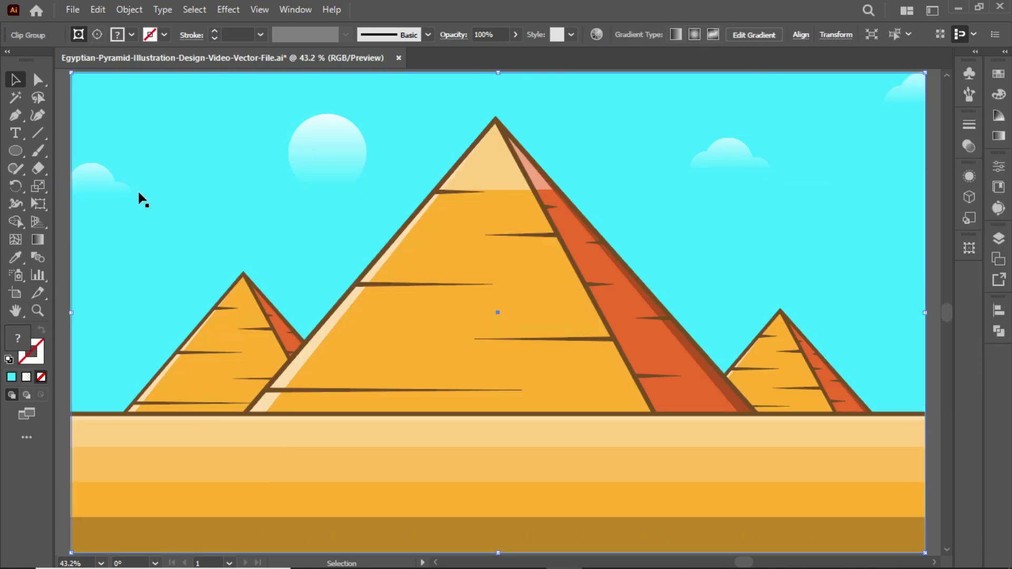
{"action": "left_click", "coordinate": [58, 252]}
{"action": "left_click", "coordinate": [454, 408]}
{"action": "key", "text": "ctrl+shift+a"}
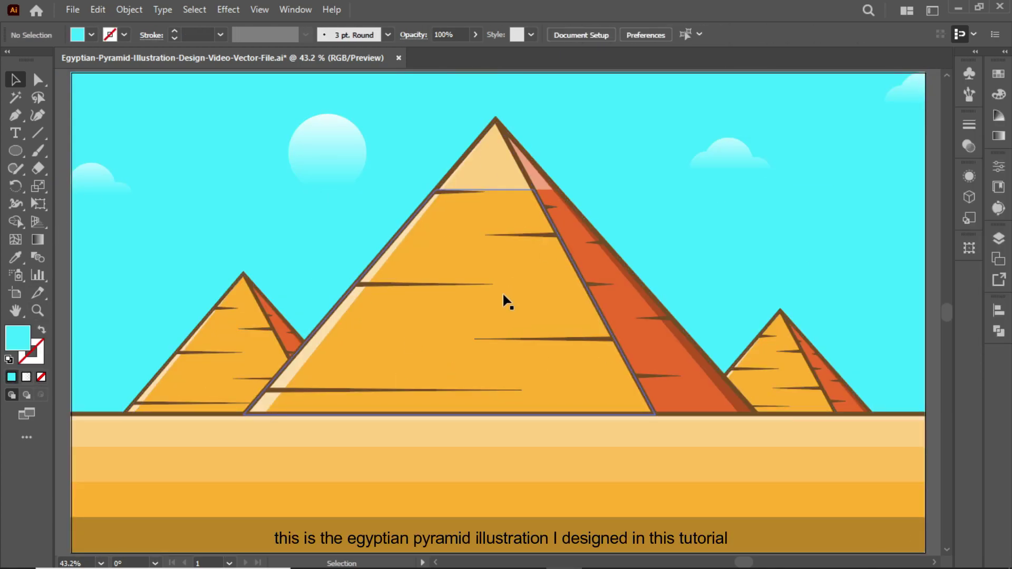